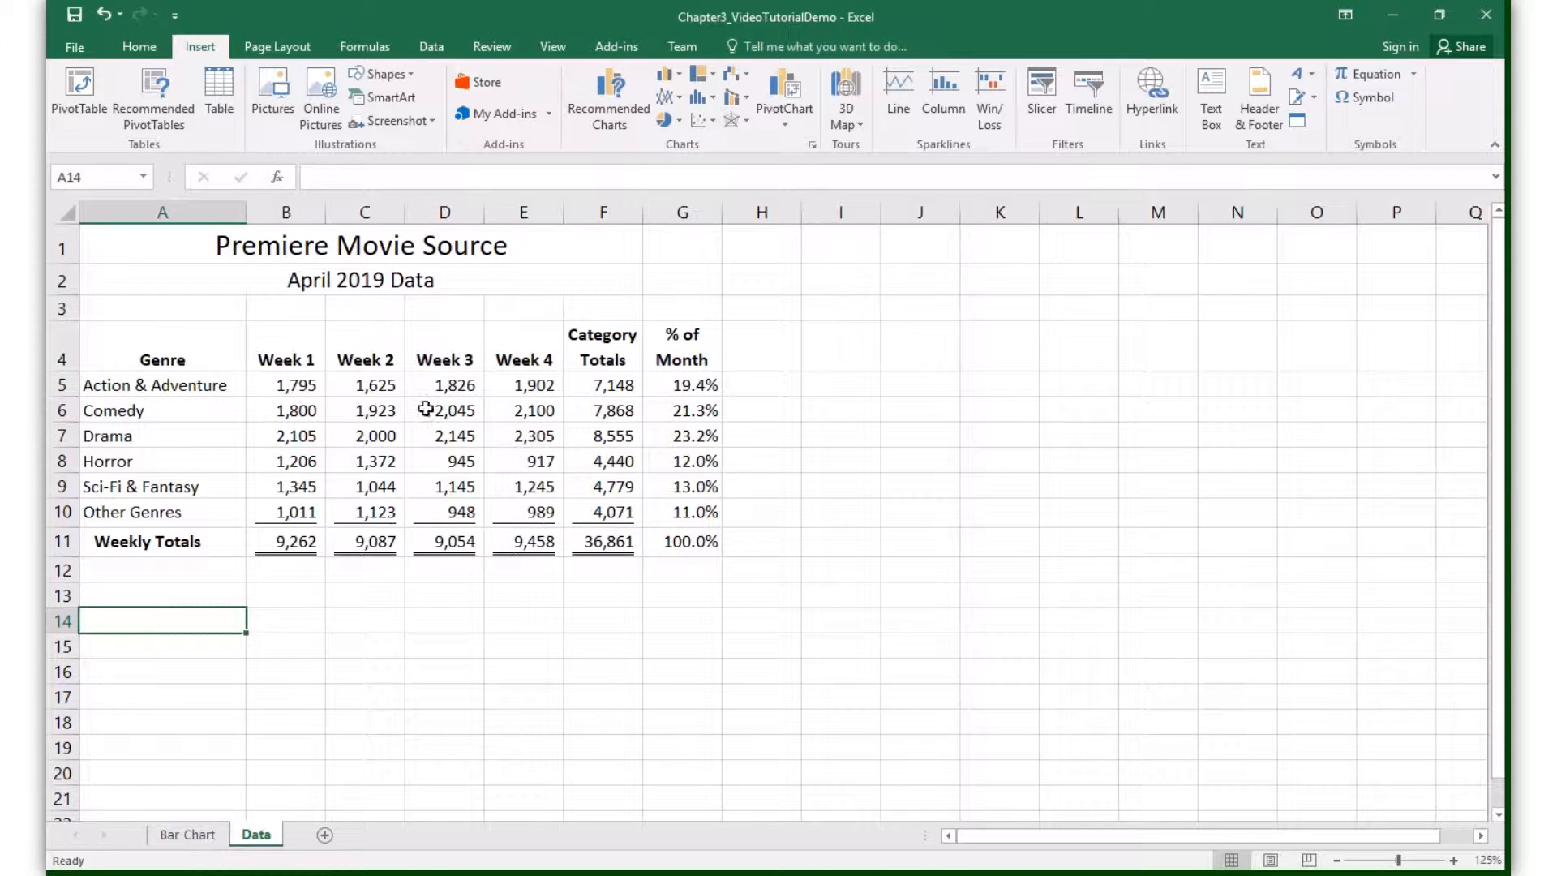
Step: Insert a Clustered Column chart from the recommended charts for the genre and weekly data in A4:E10
left_click(166, 355)
left_click_drag(166, 355, 517, 515)
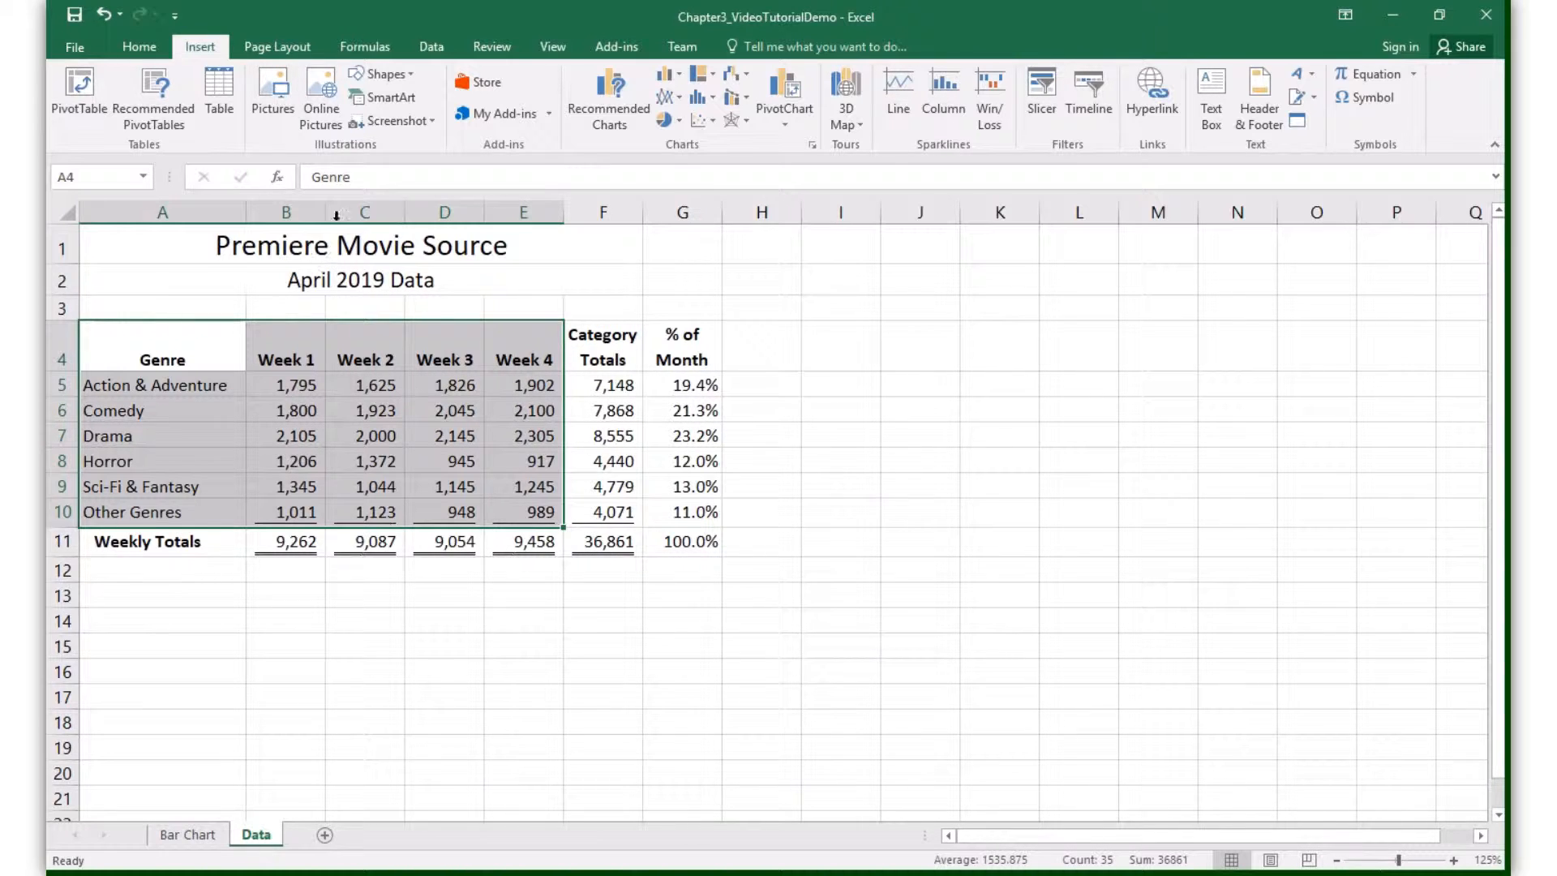
left_click(138, 49)
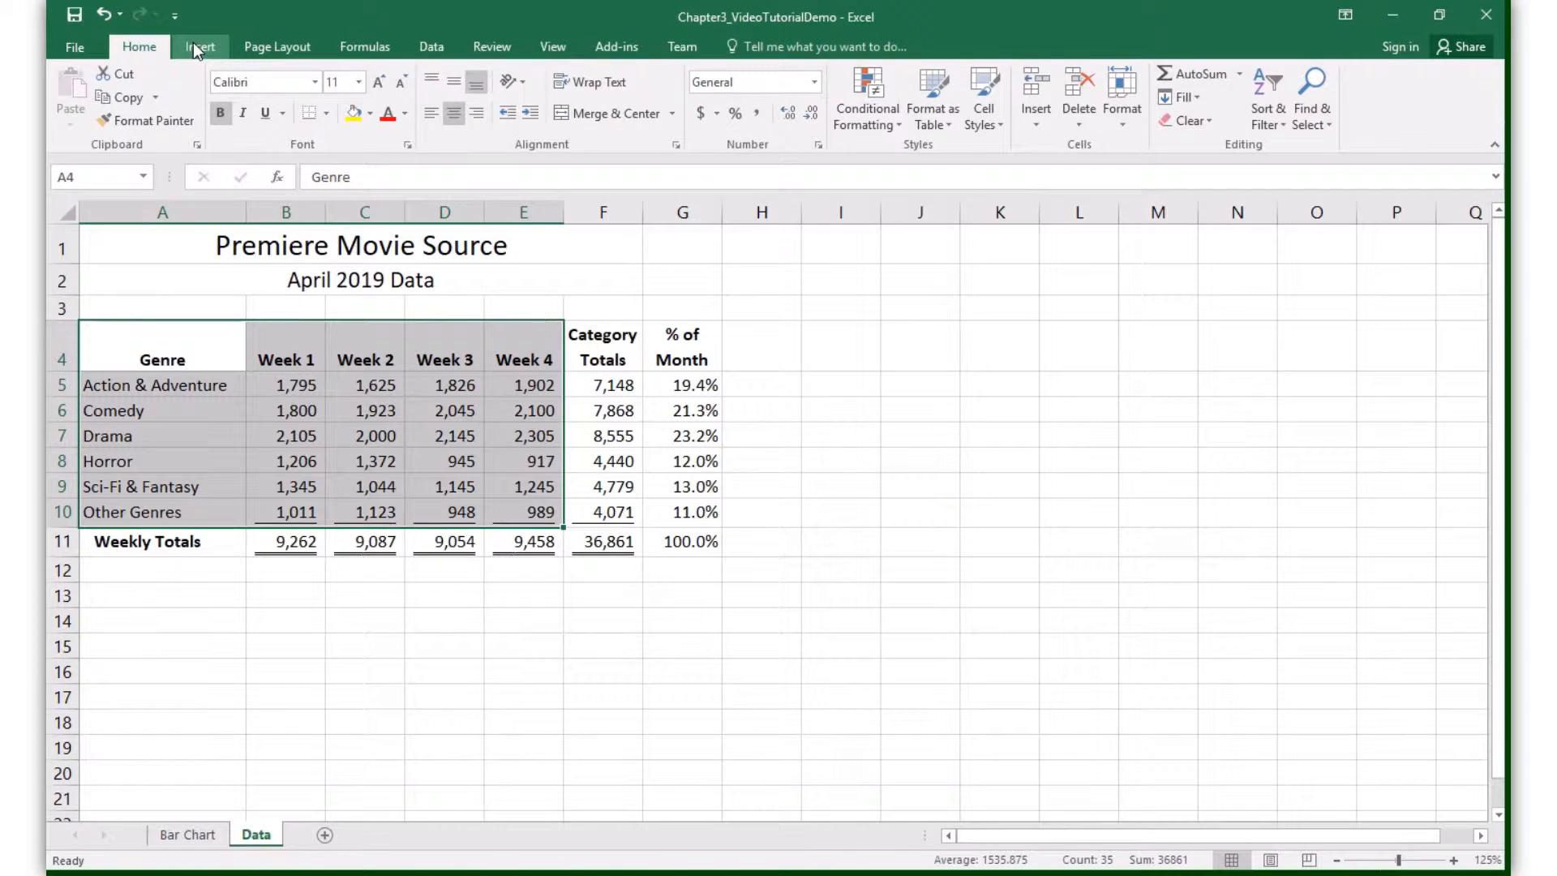
left_click(195, 49)
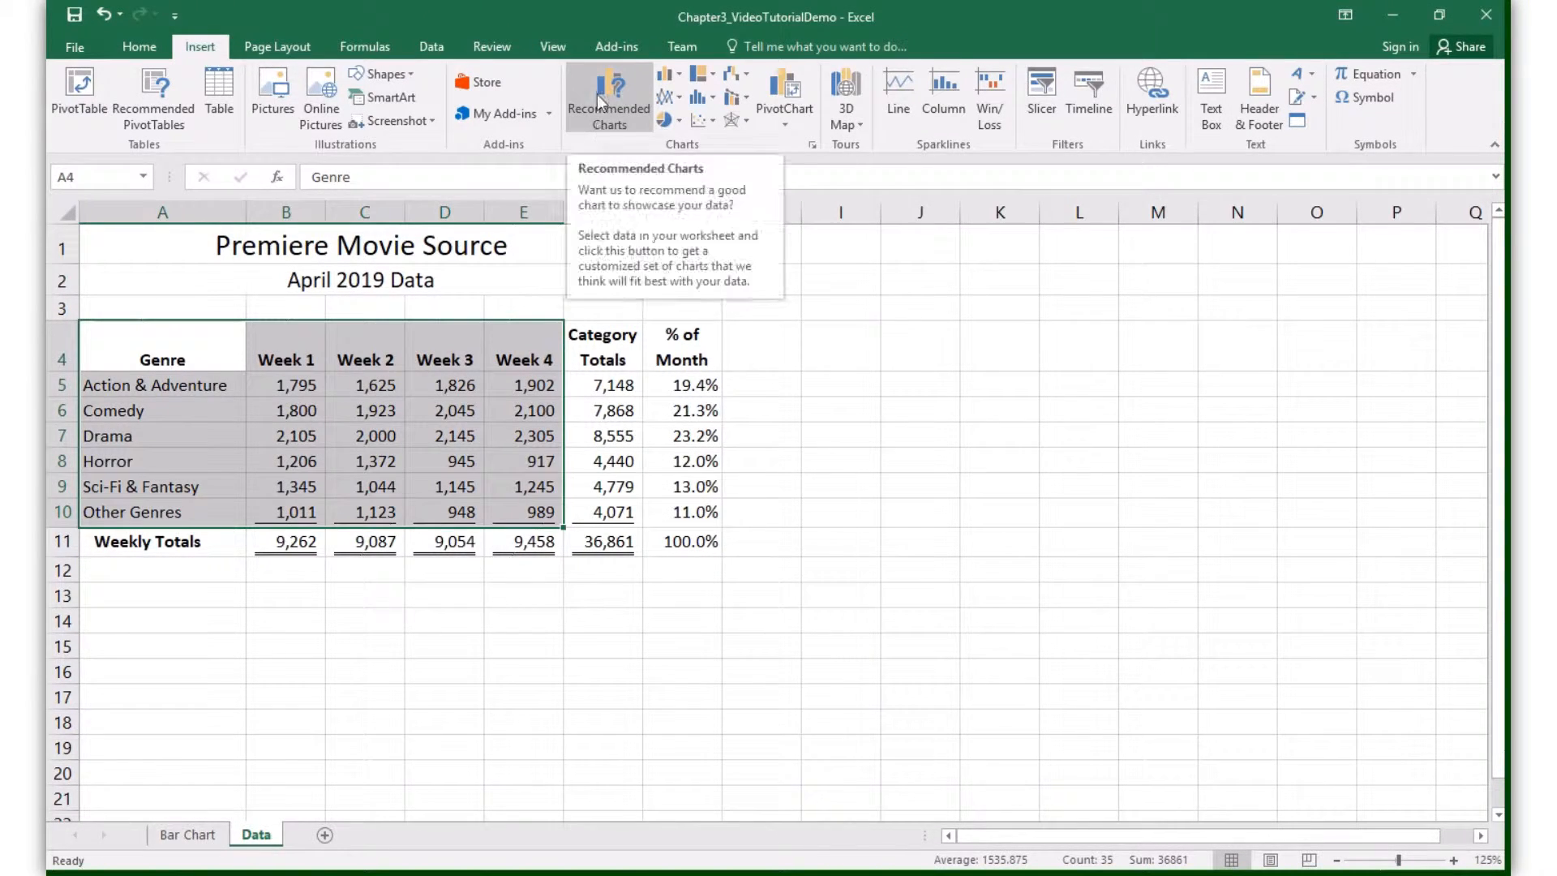
left_click(592, 96)
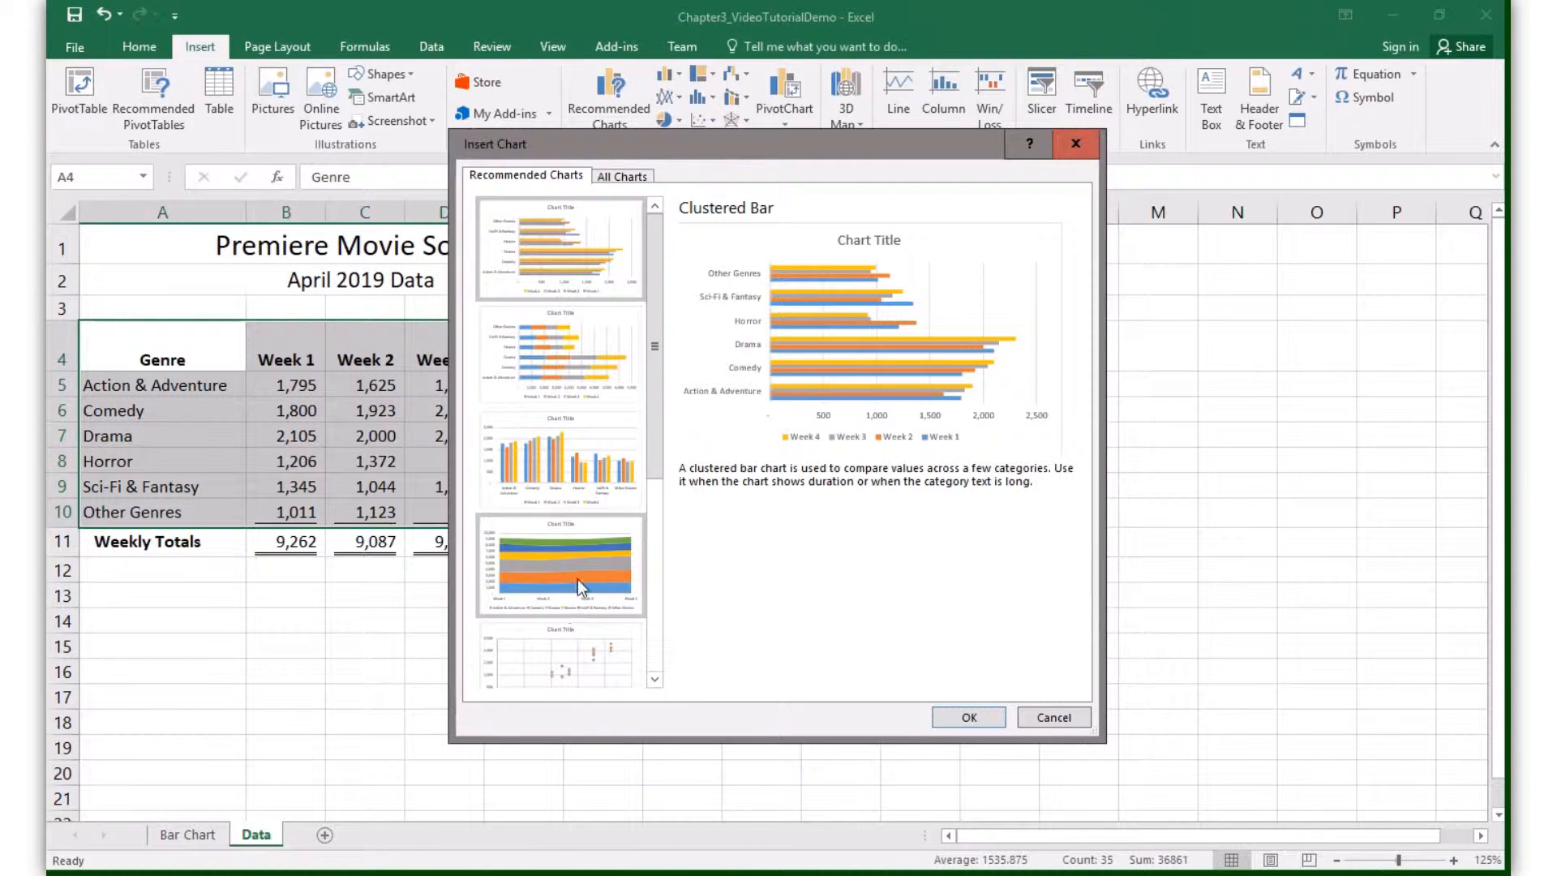
left_click_drag(651, 349, 658, 313)
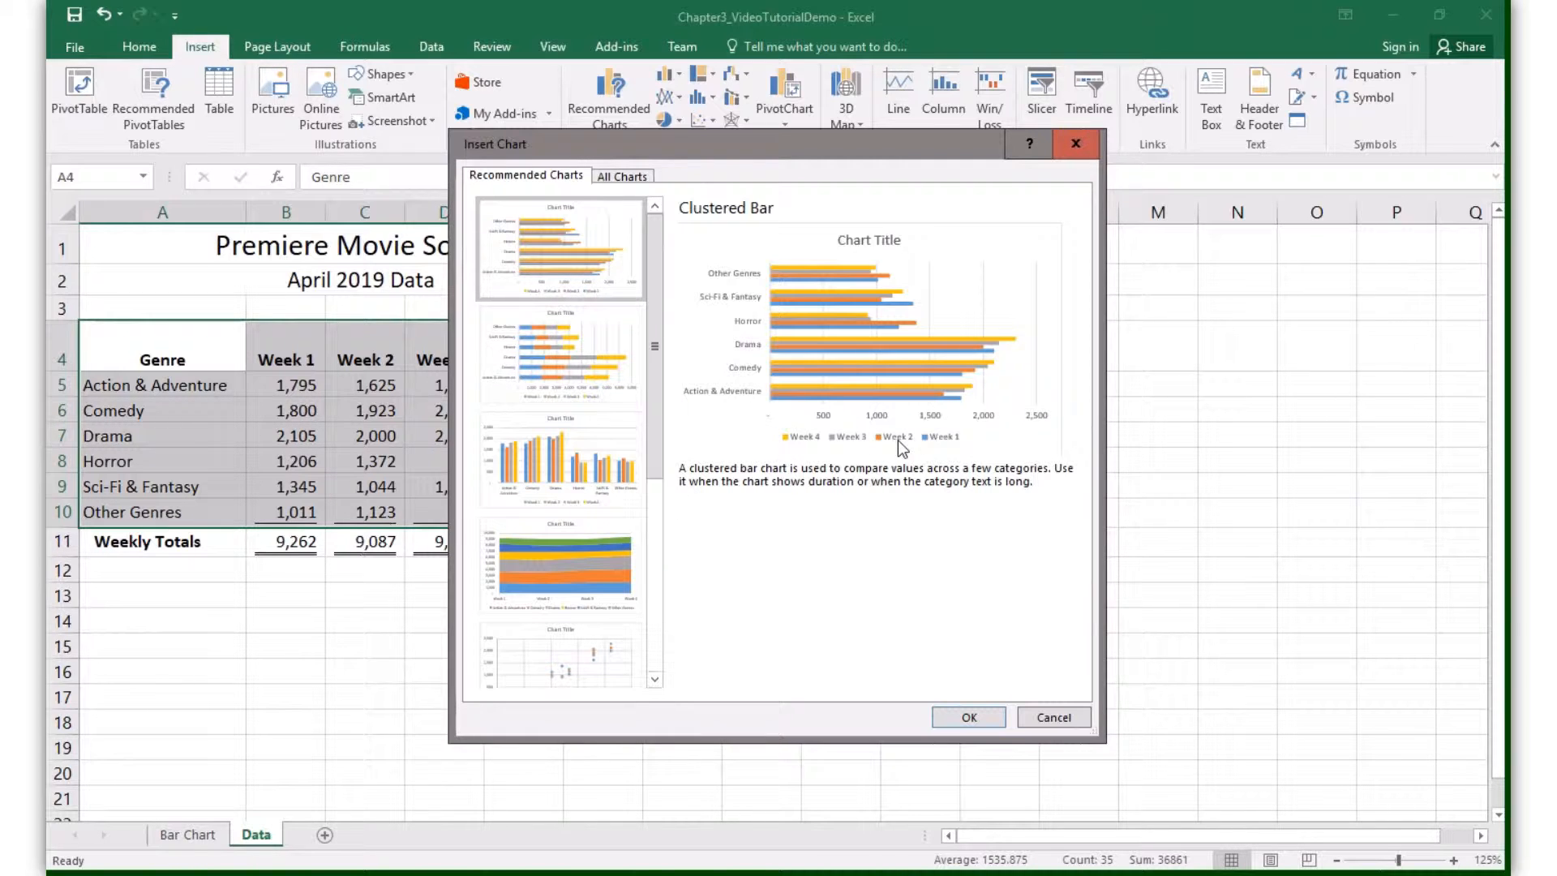
left_click(561, 387)
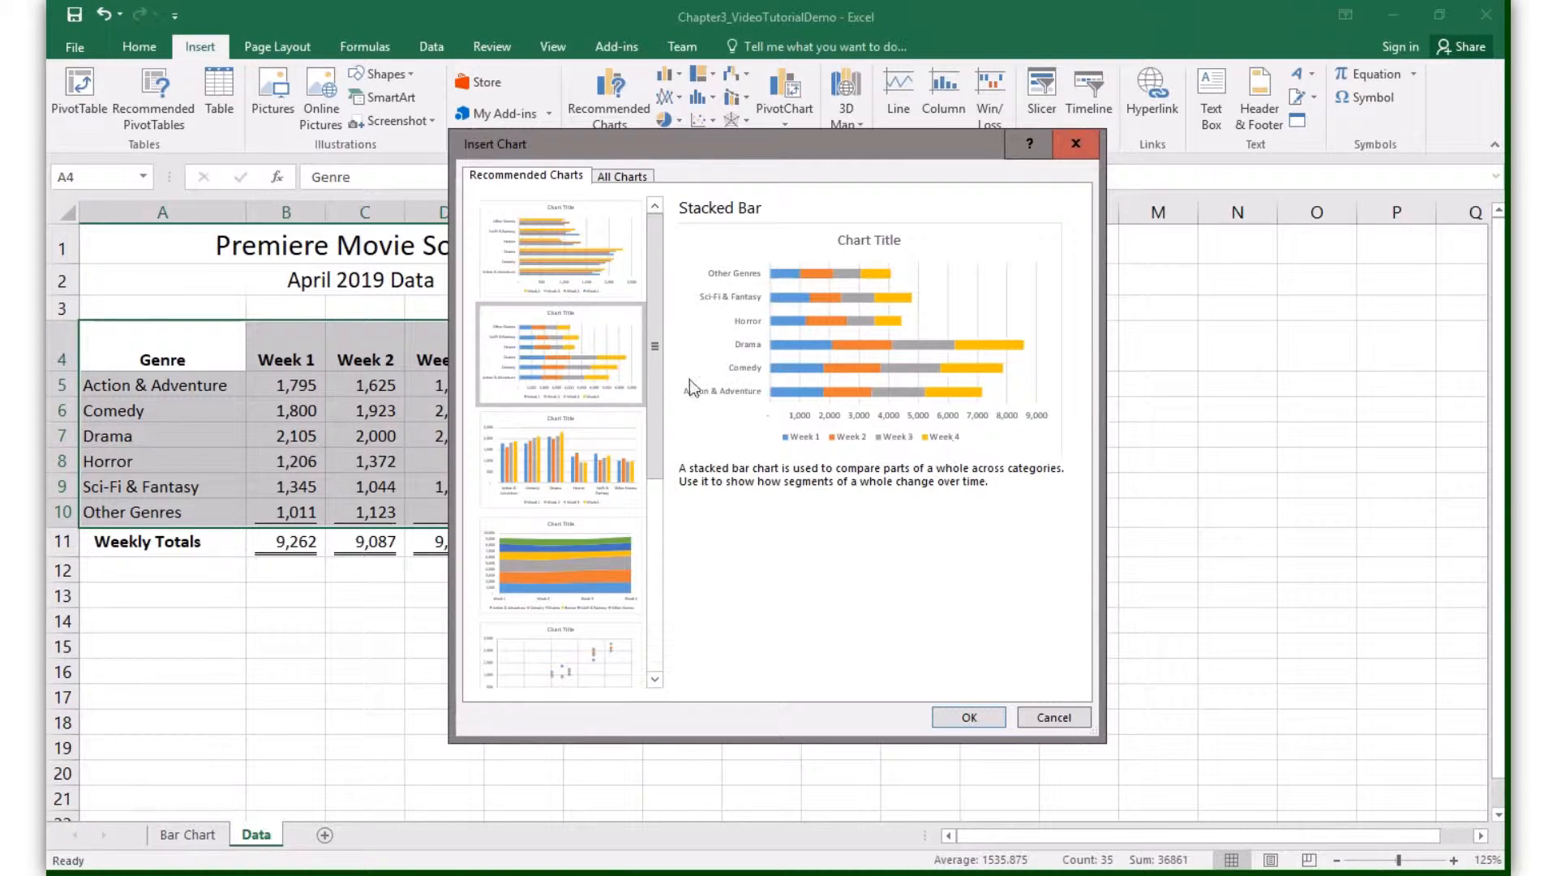
left_click(612, 460)
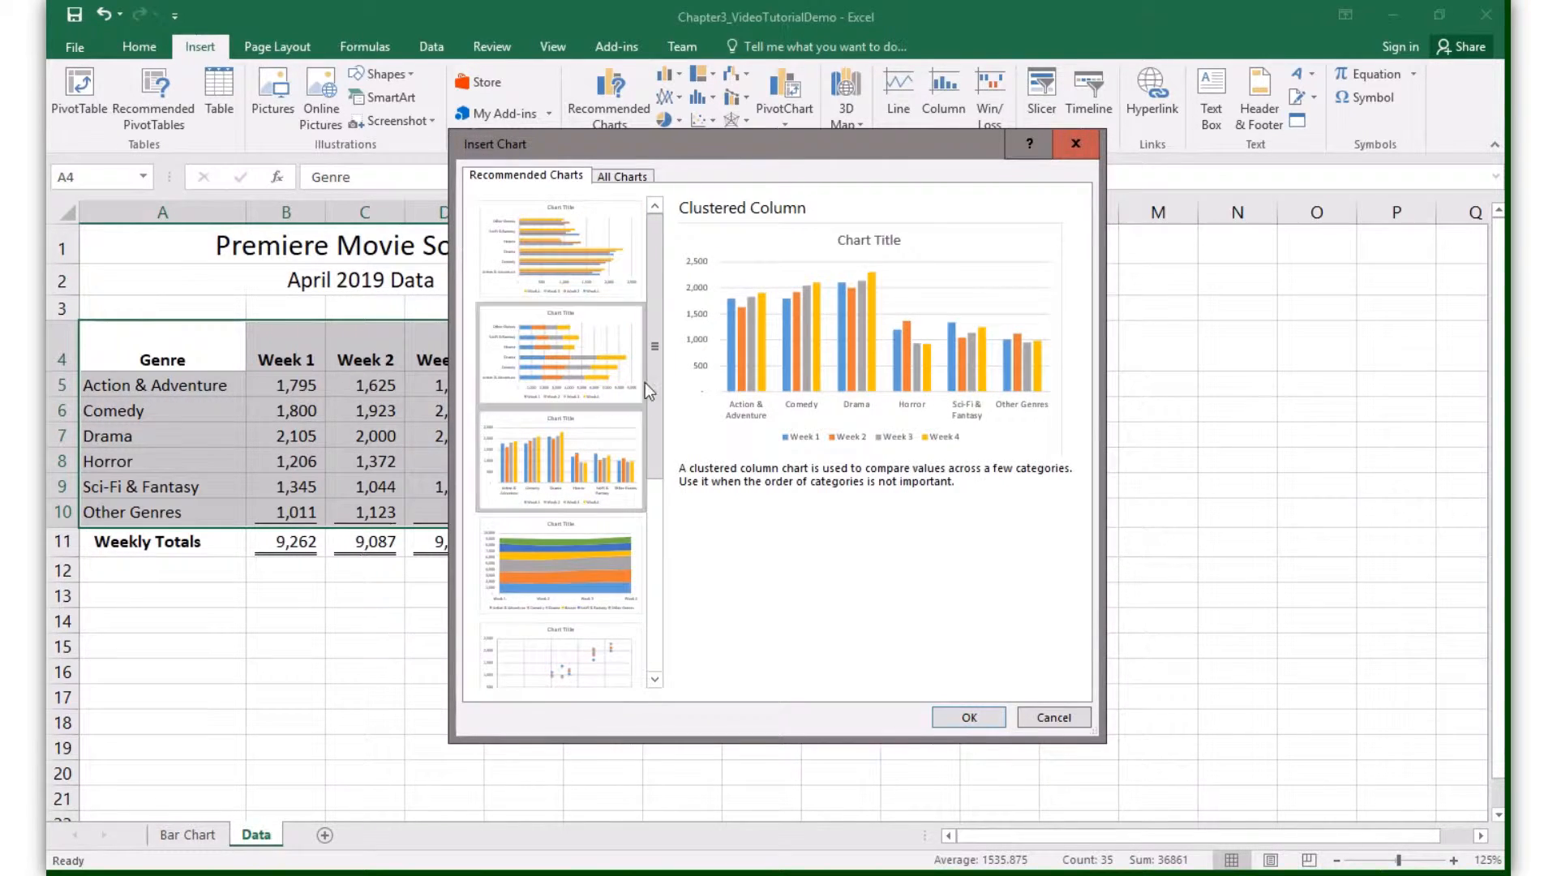
mouse_move(655, 391)
left_mouse_down()
mouse_move(657, 602)
mouse_move(665, 389)
mouse_move(684, 357)
mouse_move(655, 383)
left_mouse_up()
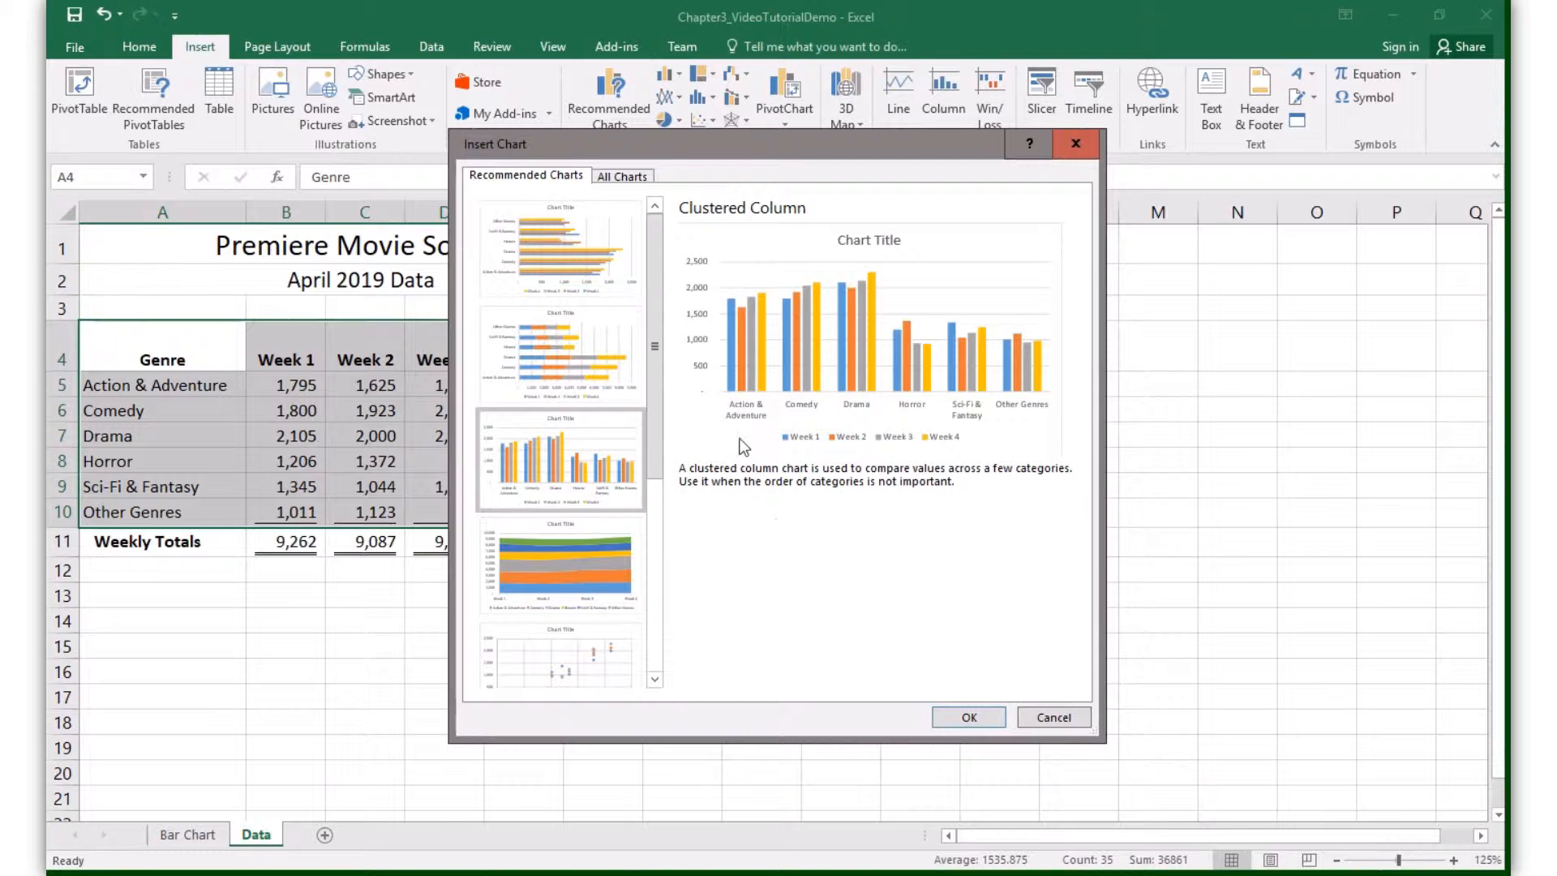
left_click(961, 714)
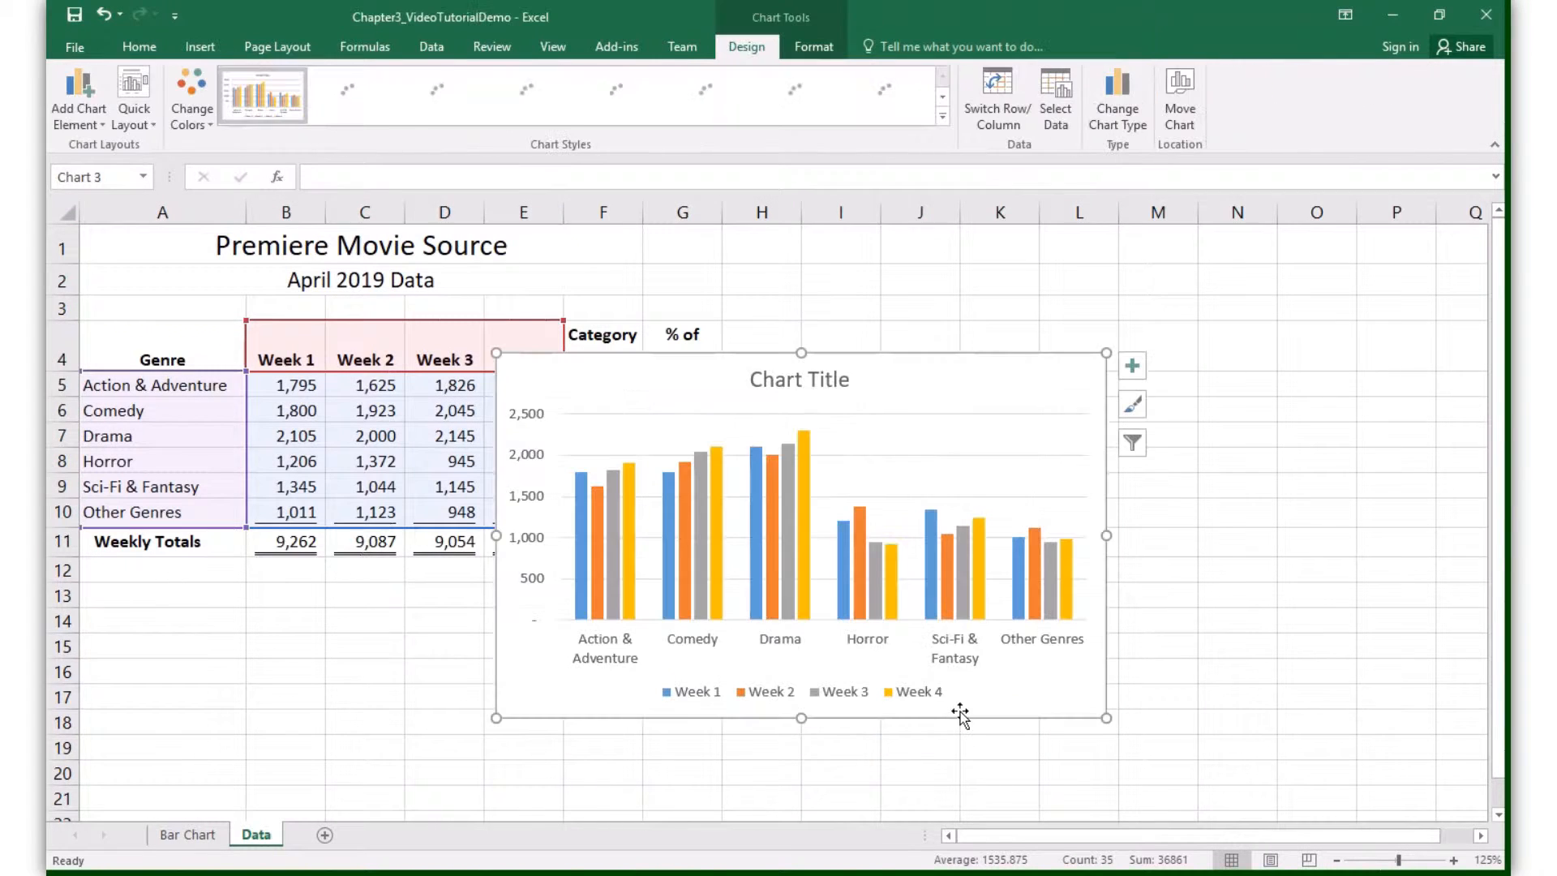
Step: Move the chart below the data table so that it starts at row 13
left_click_drag(707, 368, 270, 600)
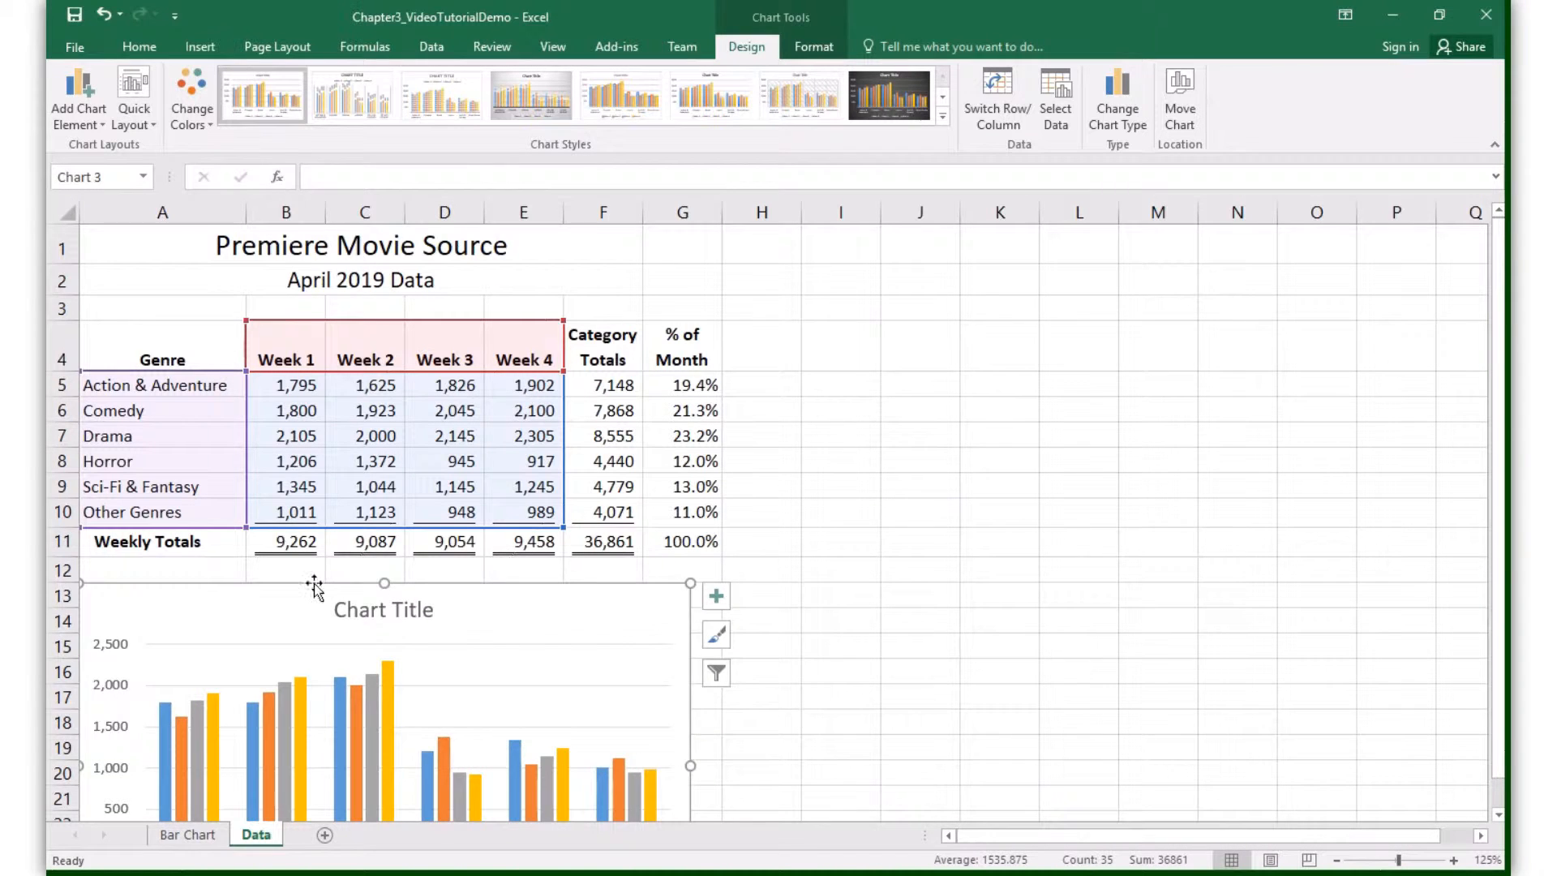
scroll(868, 440, "down", 3)
scroll(867, 440, "up", 3)
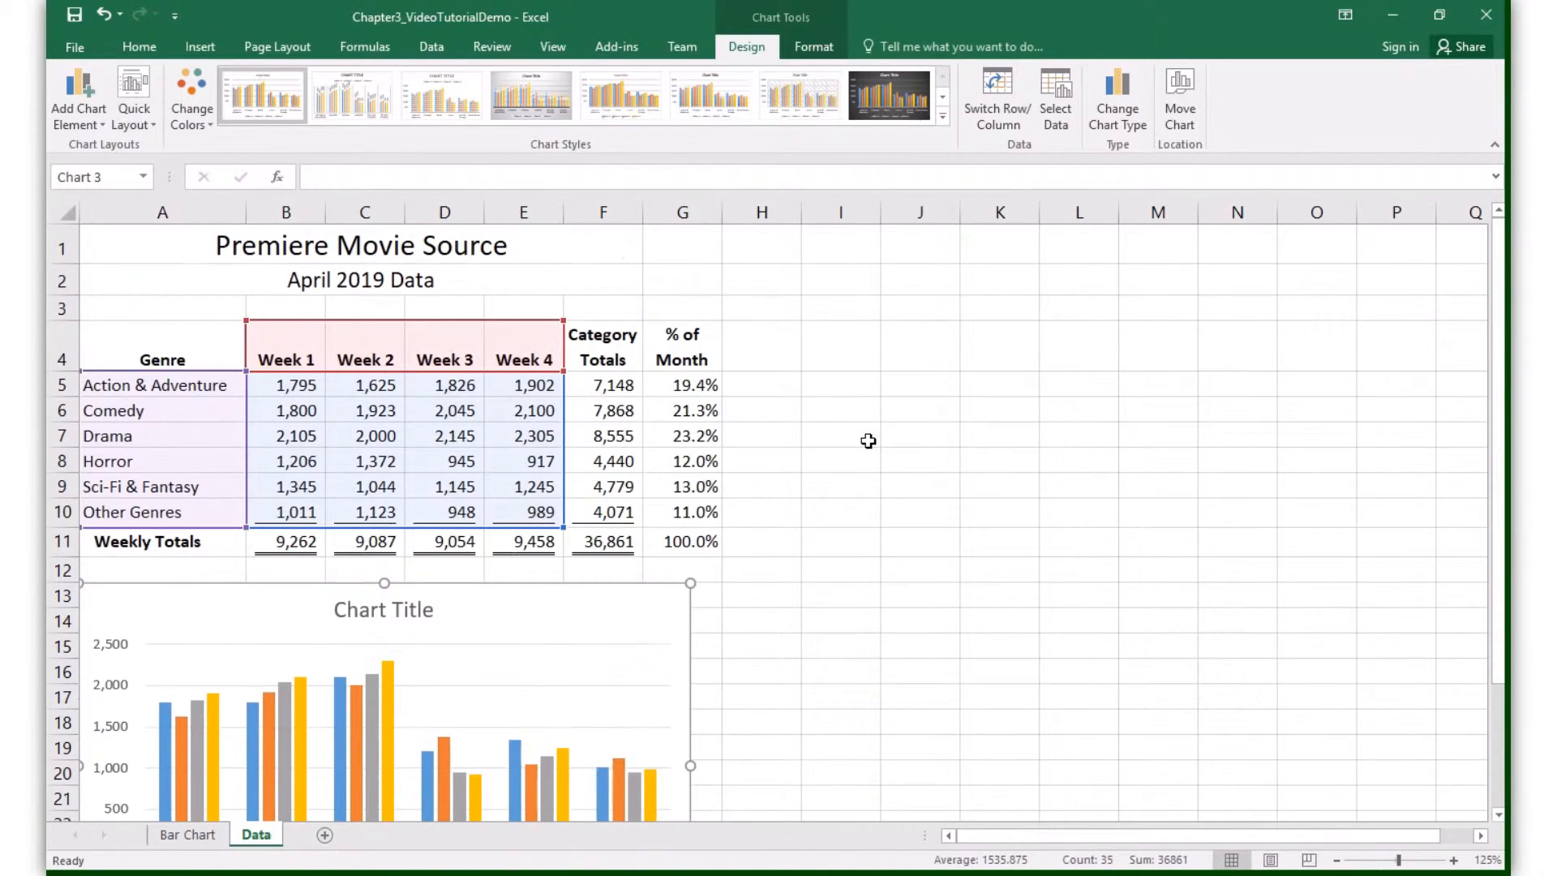
scroll(867, 440, "down", 4)
scroll(867, 441, "up", 1)
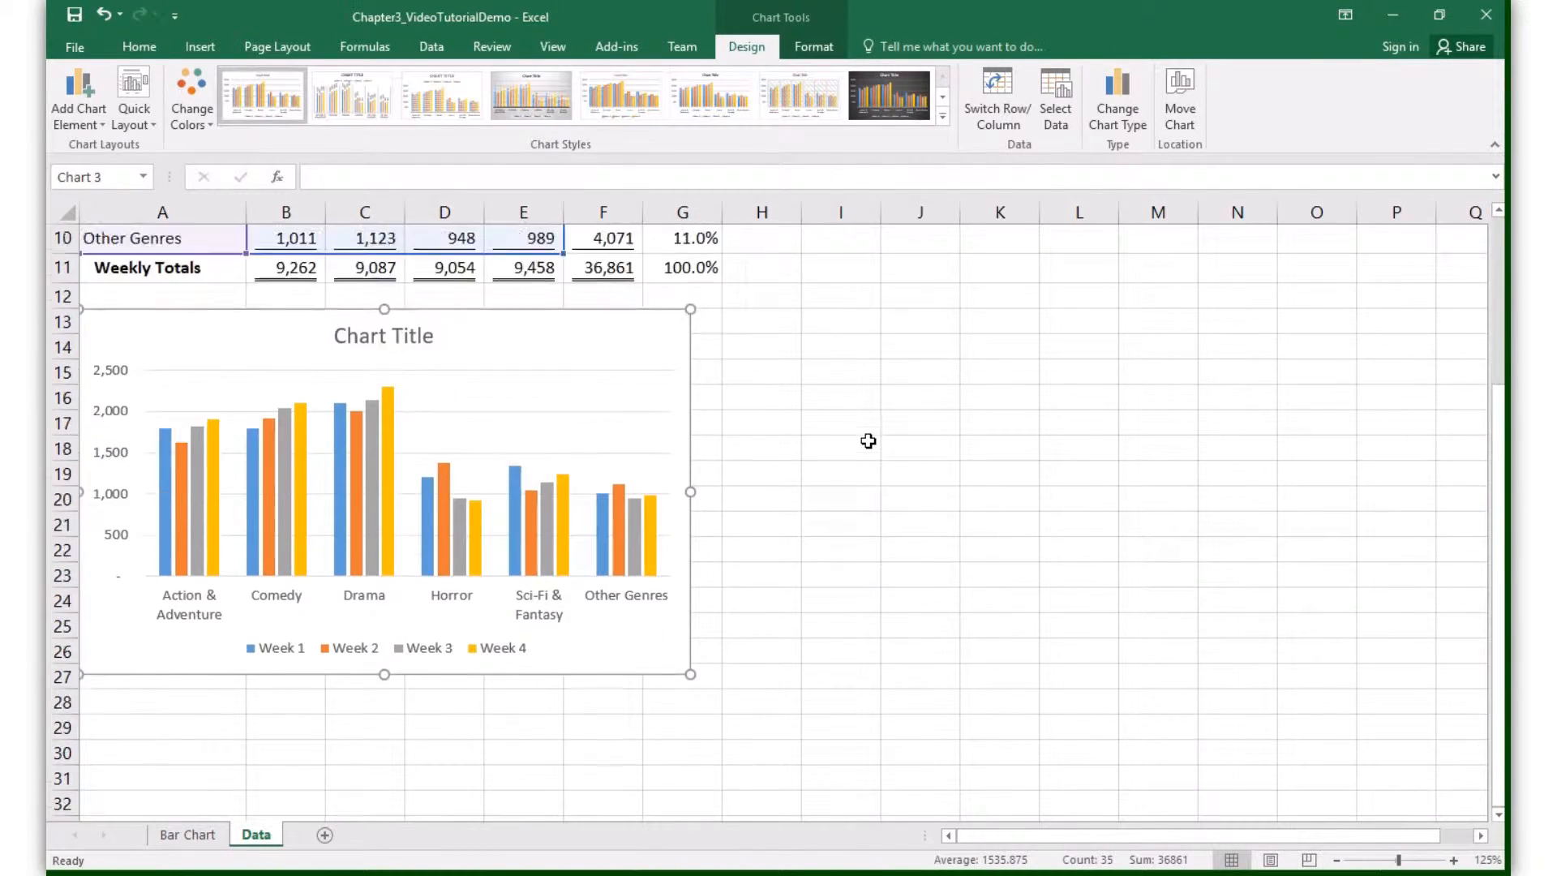
Step: Move the chart to a new sheet named Movie Statistics
right_click(504, 333)
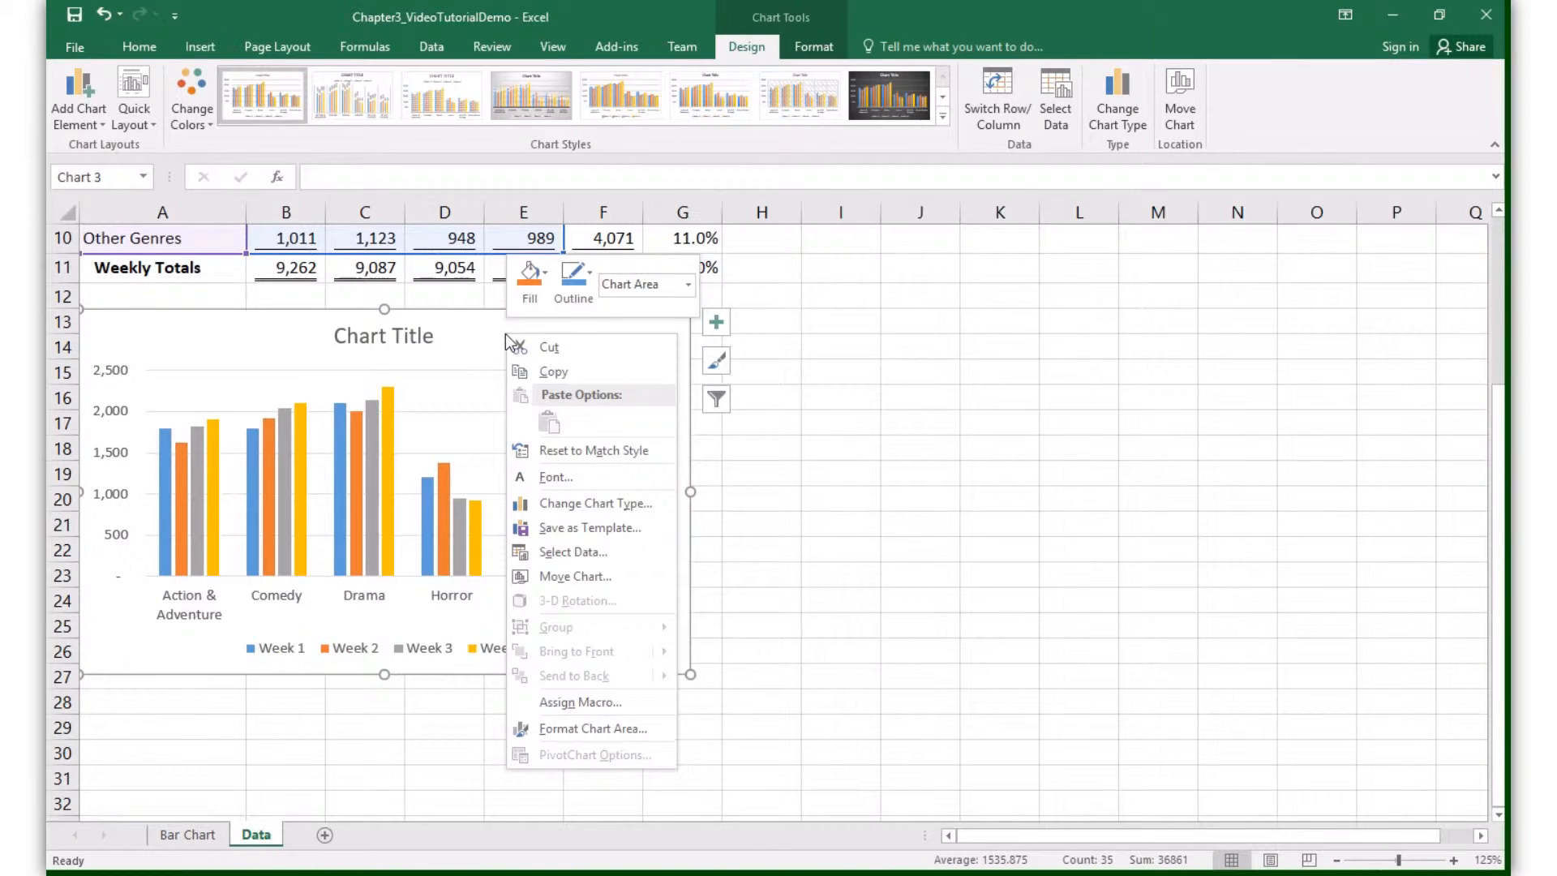
left_click(556, 574)
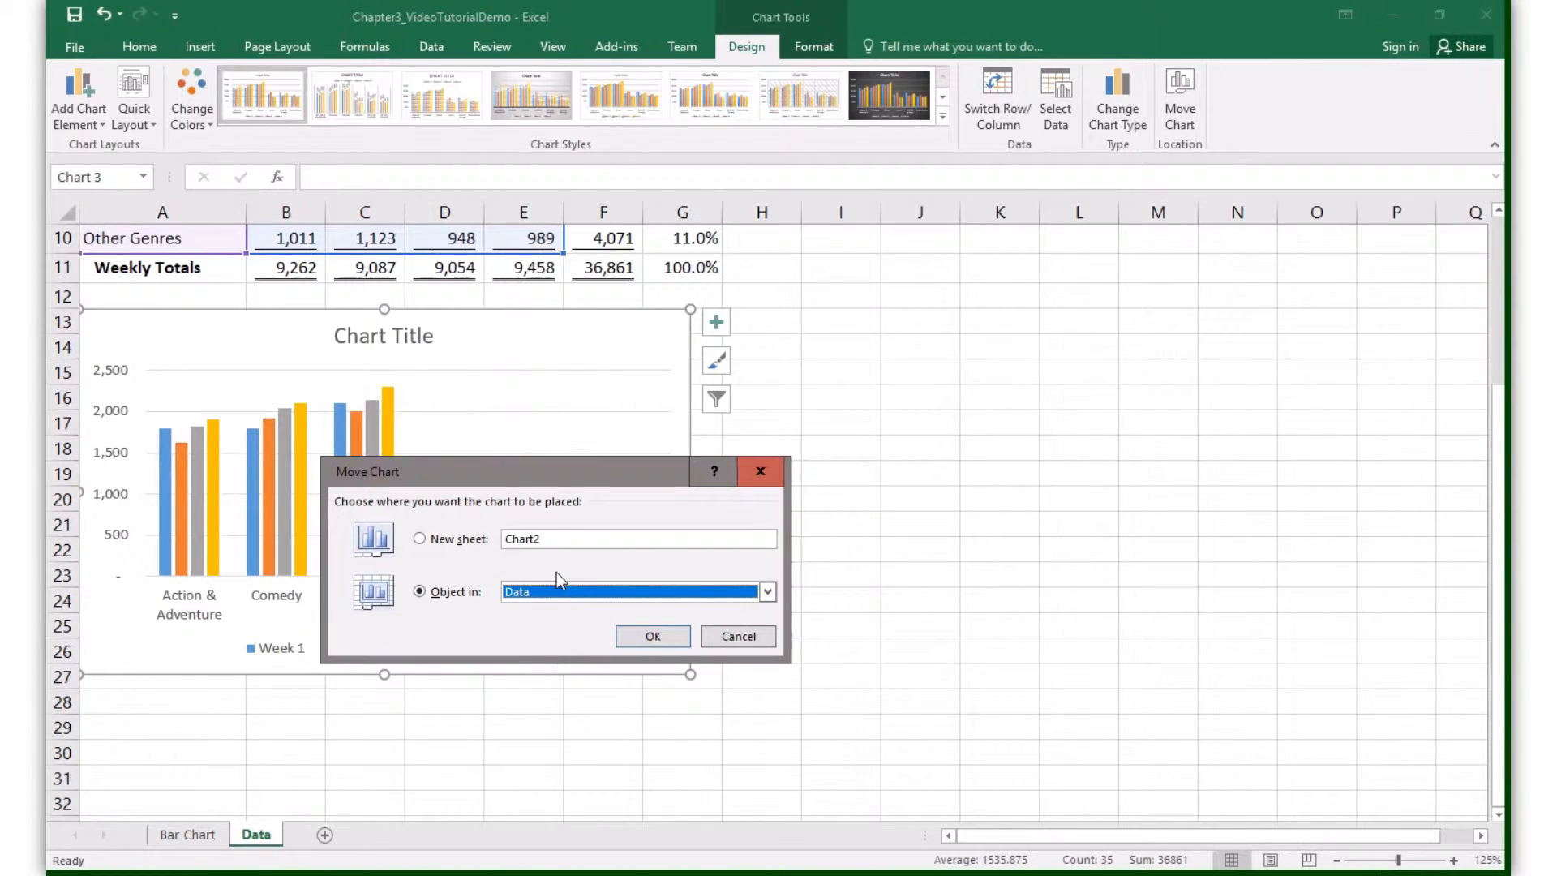
left_click(587, 536)
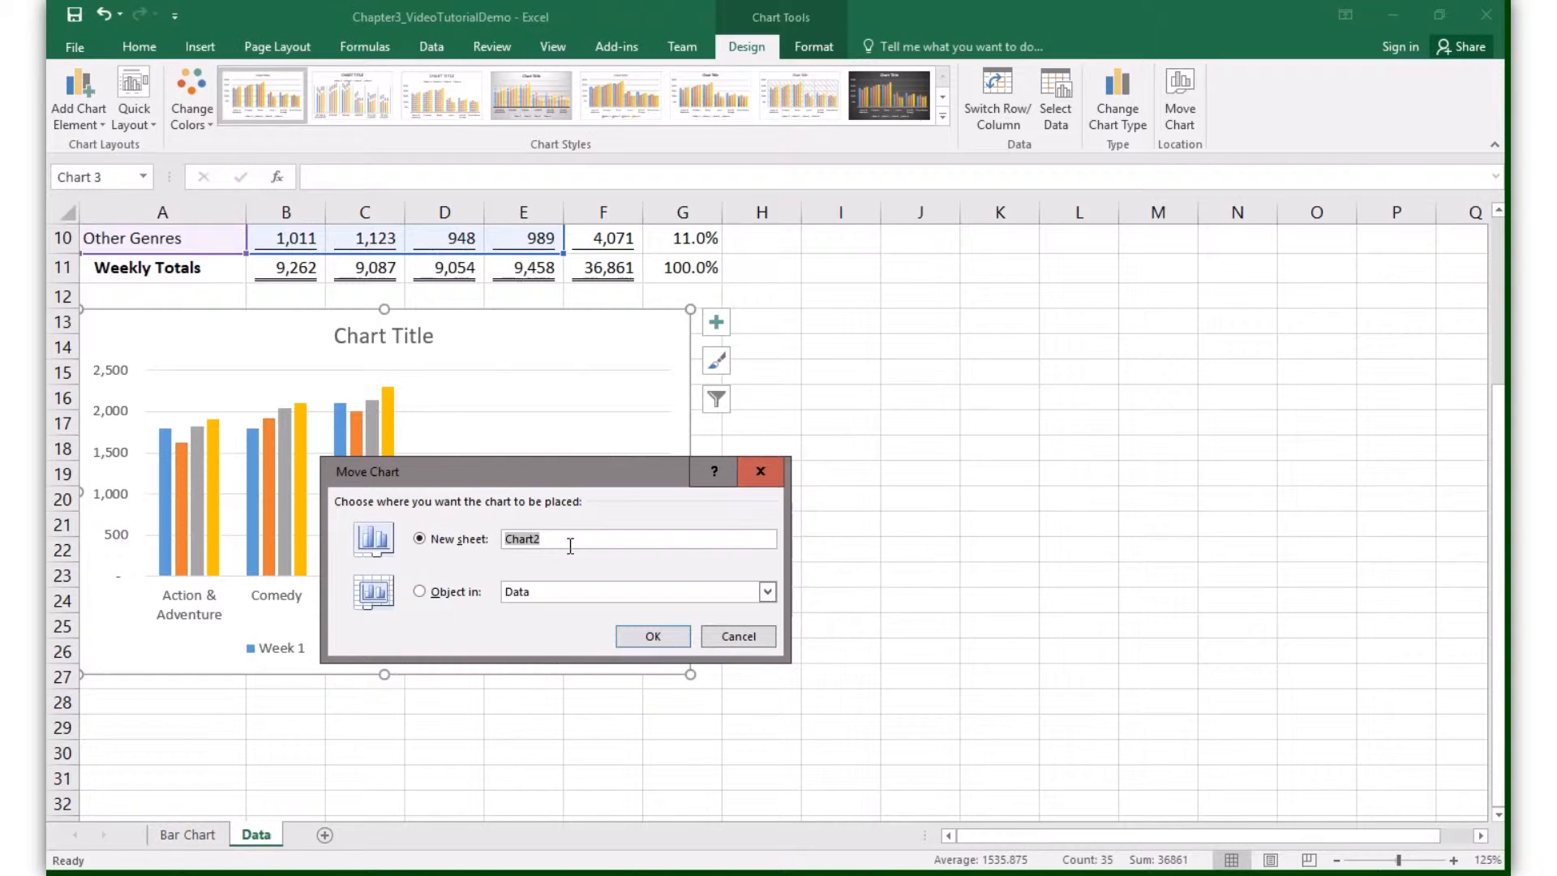
type("Movie Statistics")
left_click(649, 637)
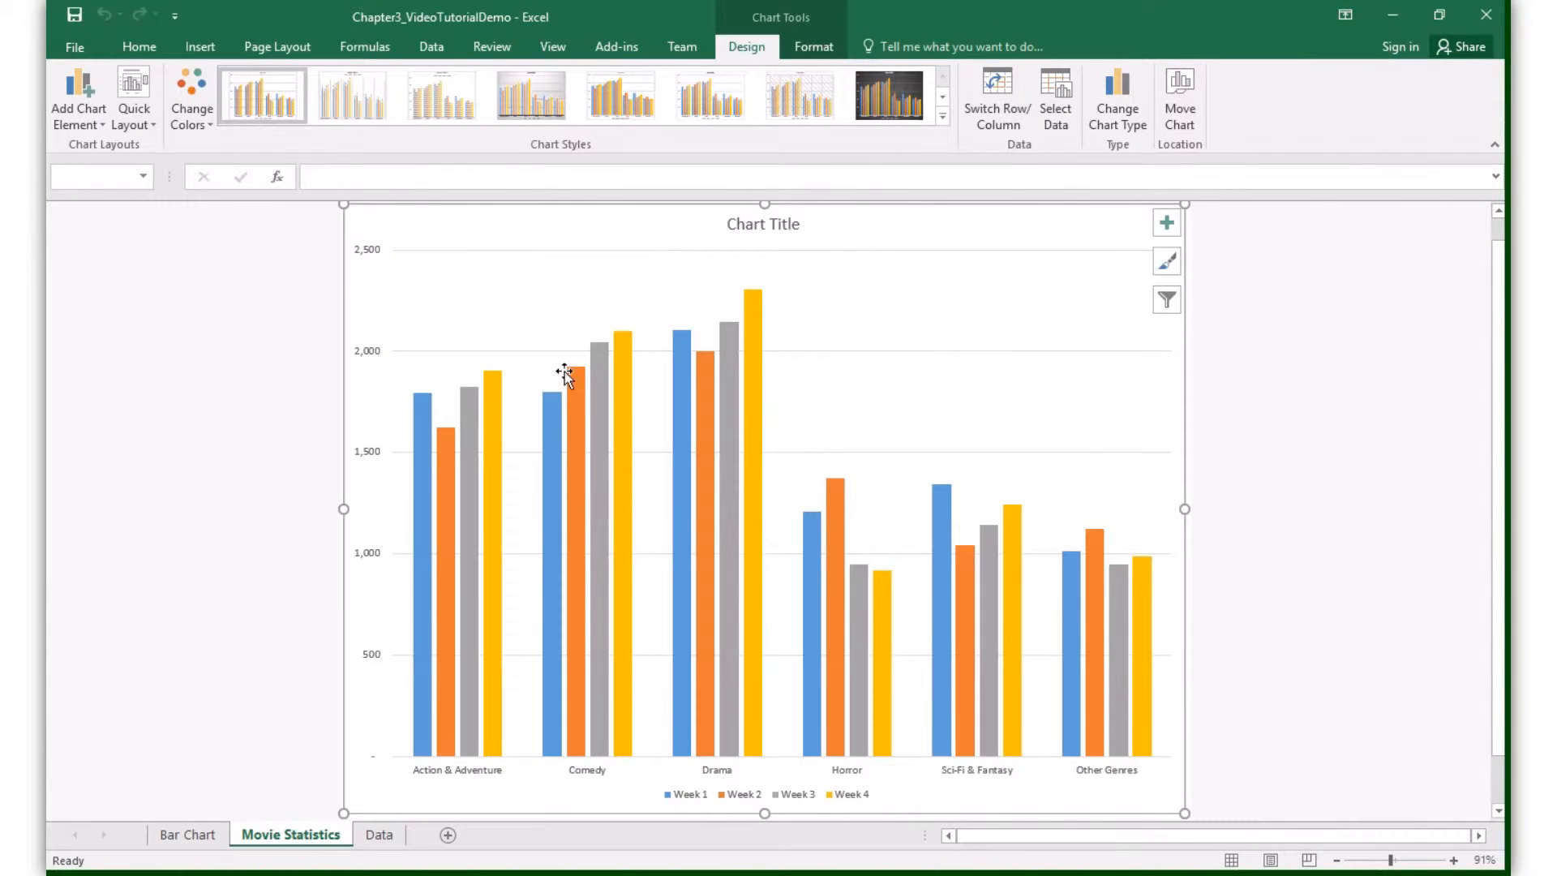
Step: Review the source table on the Data sheet and return to the Movie Statistics chart sheet
mouse_move(757, 579)
left_click(381, 835)
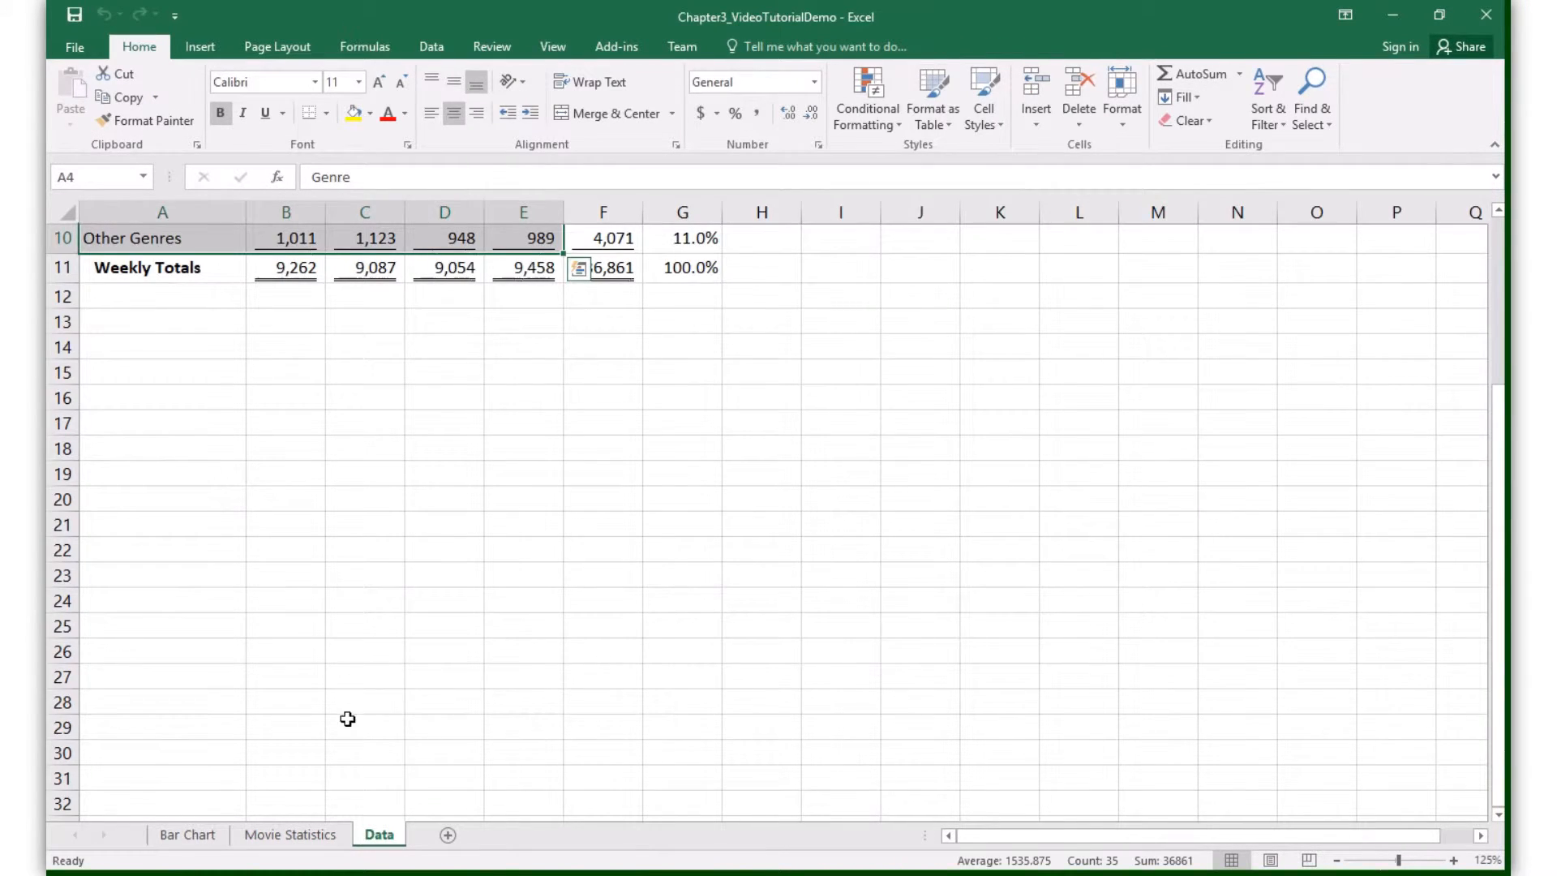
scroll(347, 719, "up", 3)
left_click(361, 653)
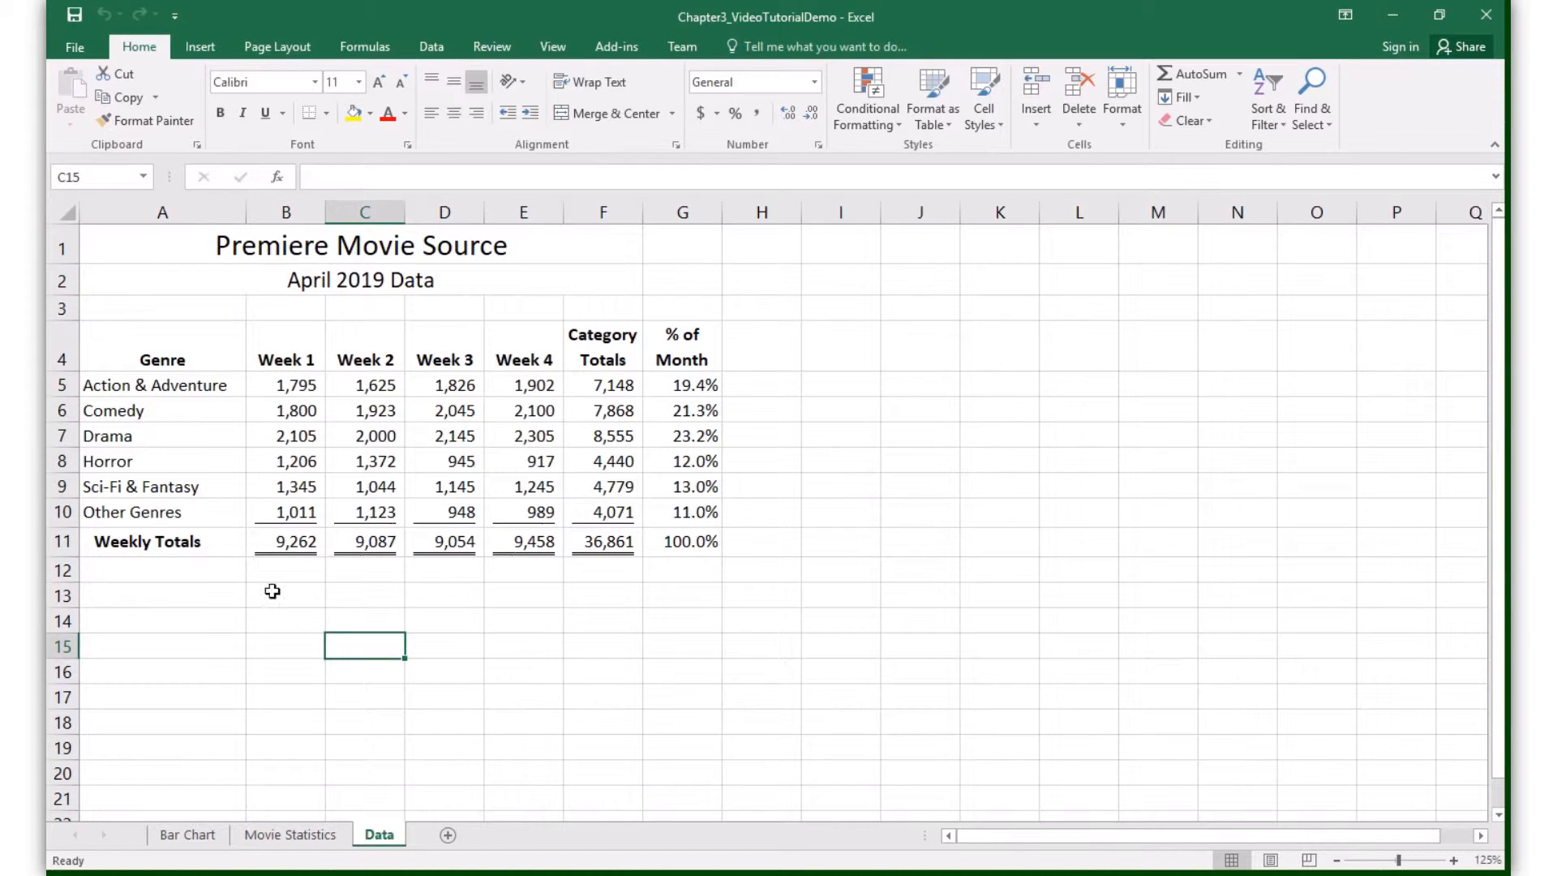
left_click(292, 834)
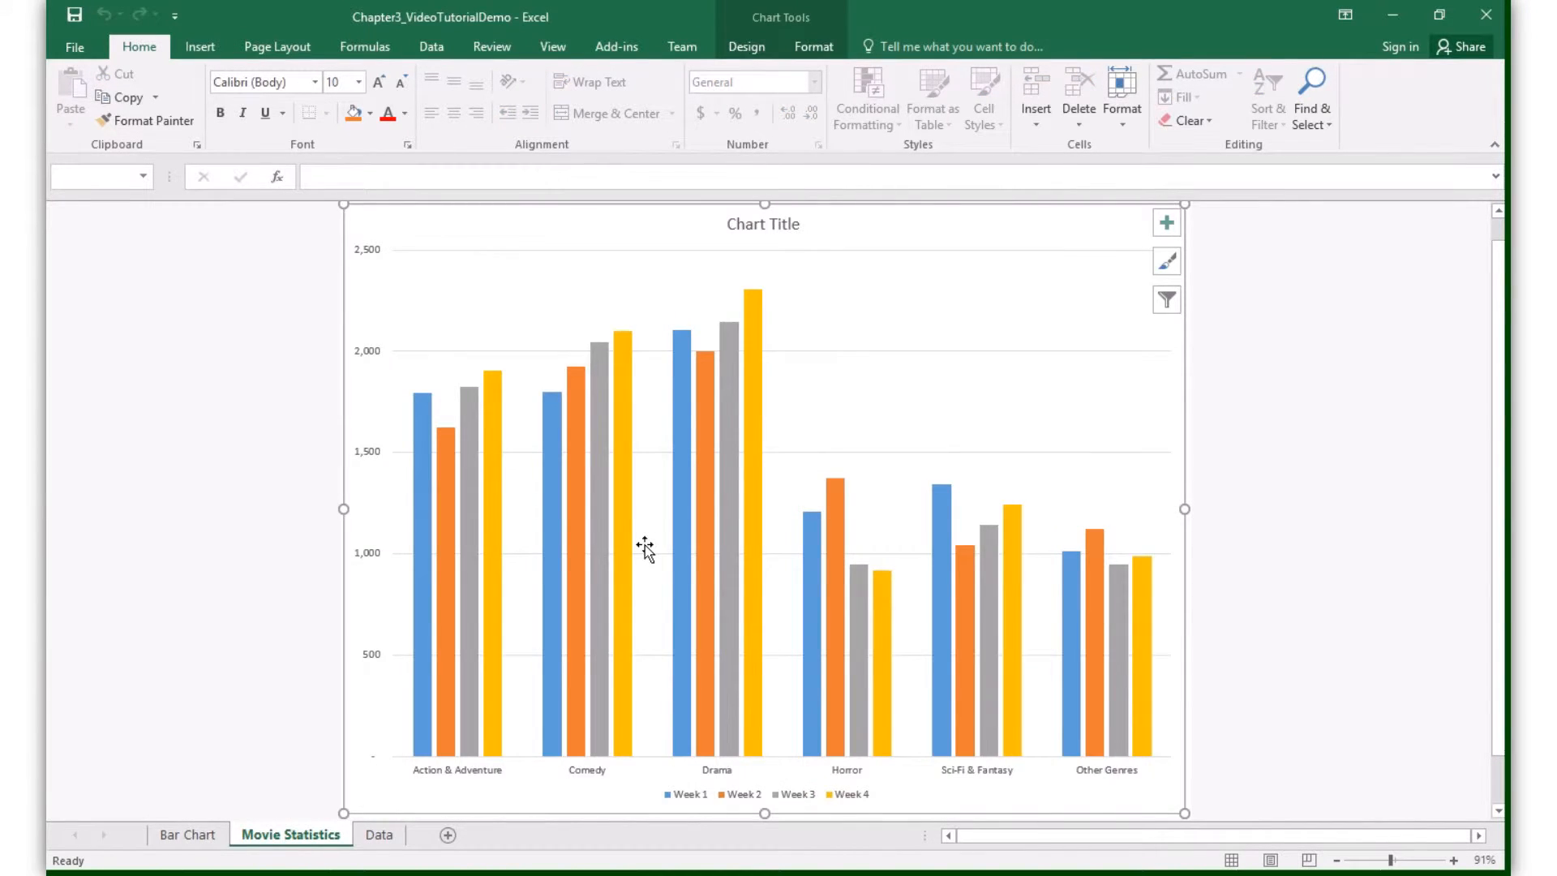
Step: Replace the placeholder chart title with Movie Statistics
left_click(761, 227)
double_click(761, 228)
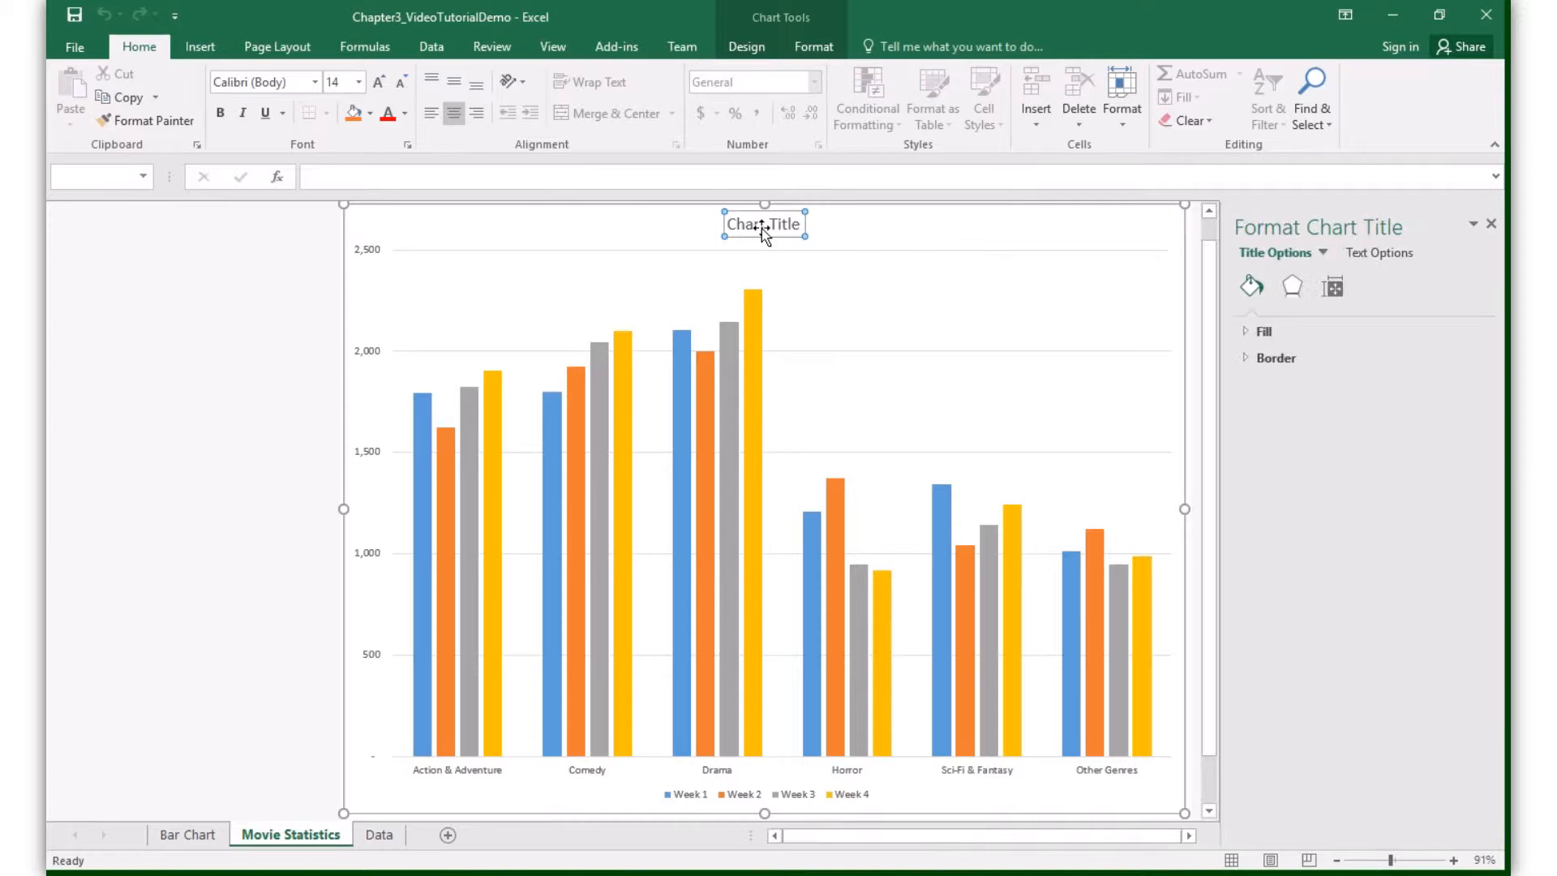
left_click(761, 229)
left_click(637, 224)
left_click_drag(653, 223, 567, 227)
type("M")
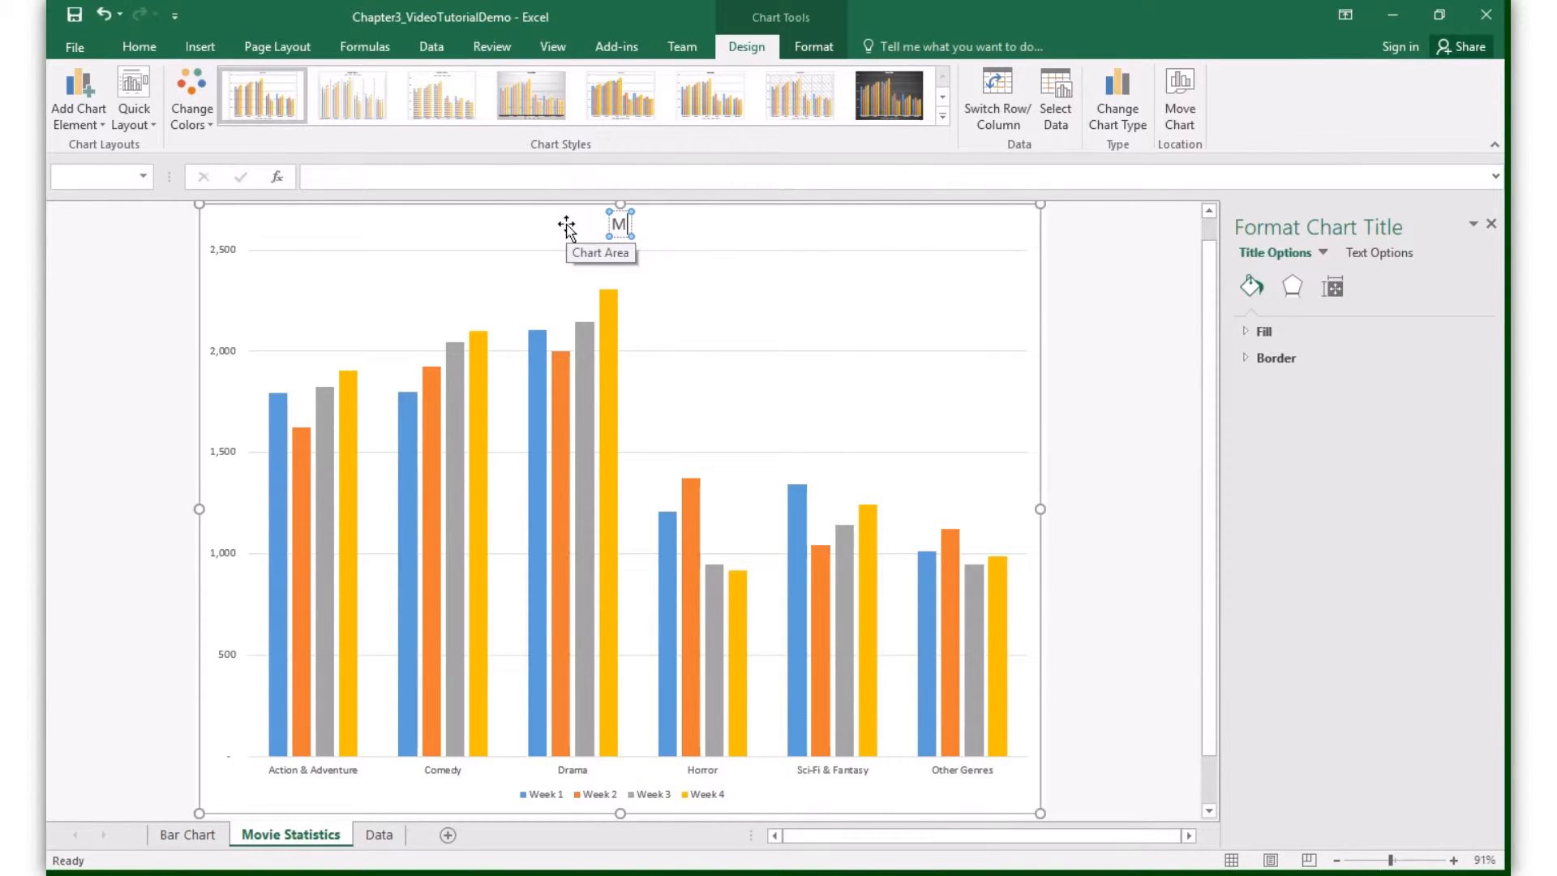
type("ovie Stat")
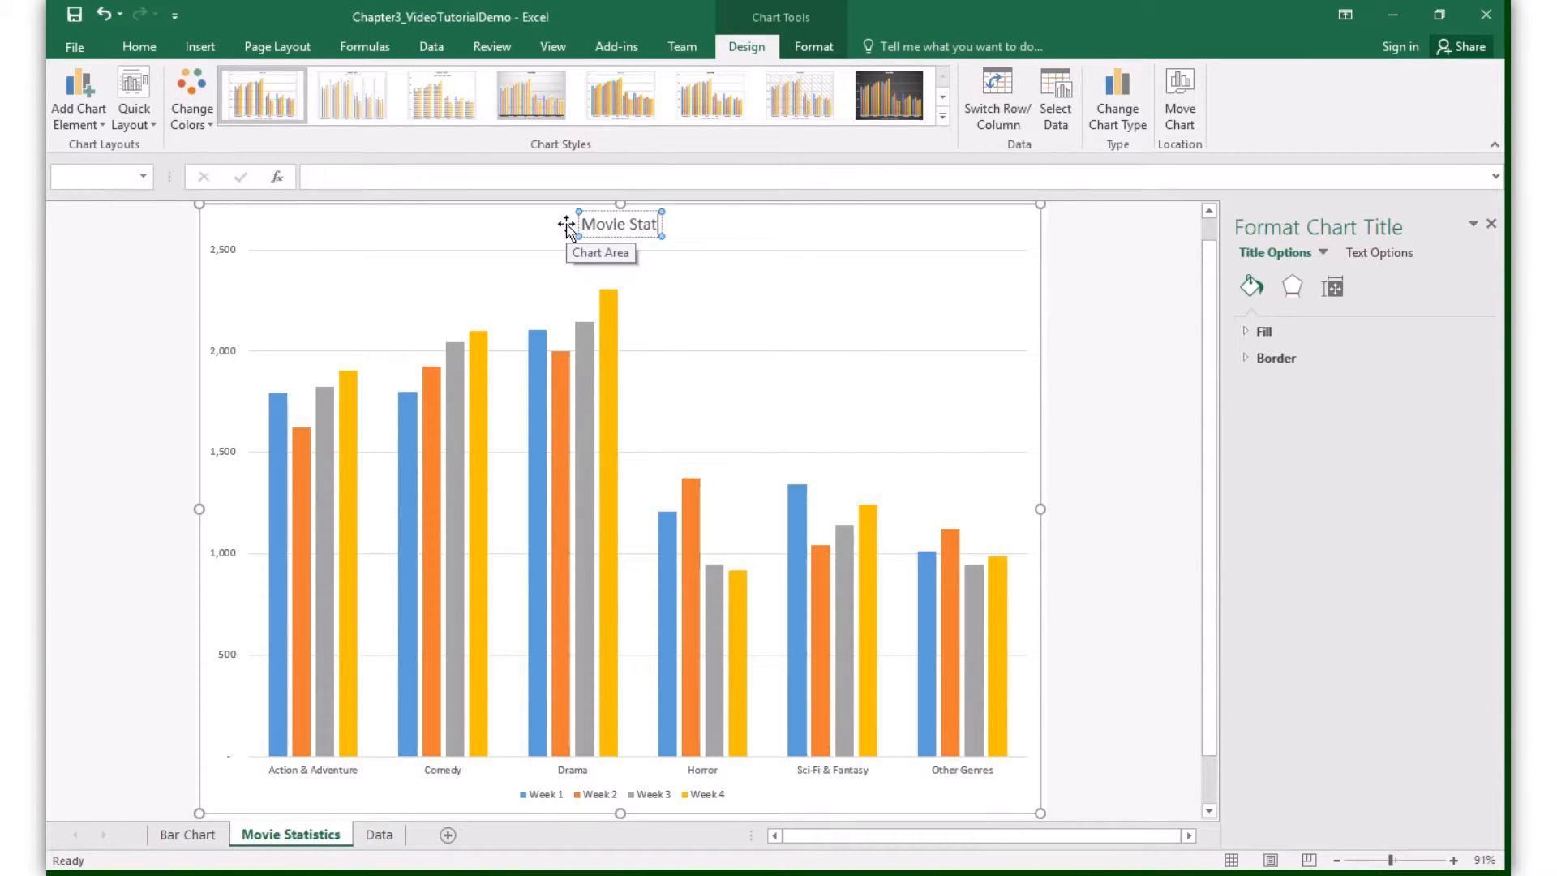
type("istics")
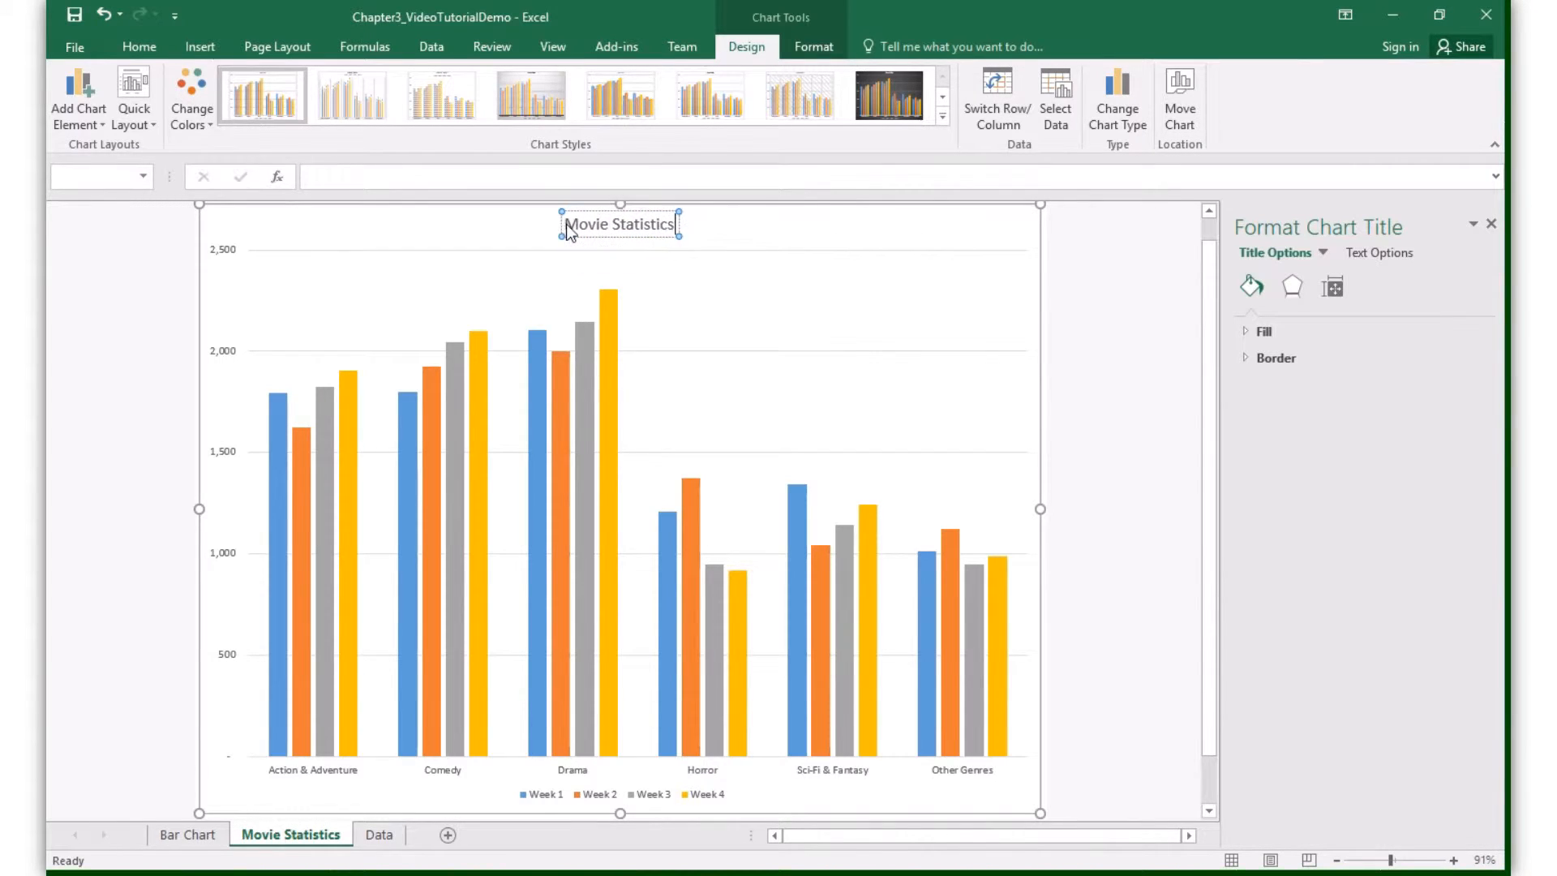
left_click(1062, 287)
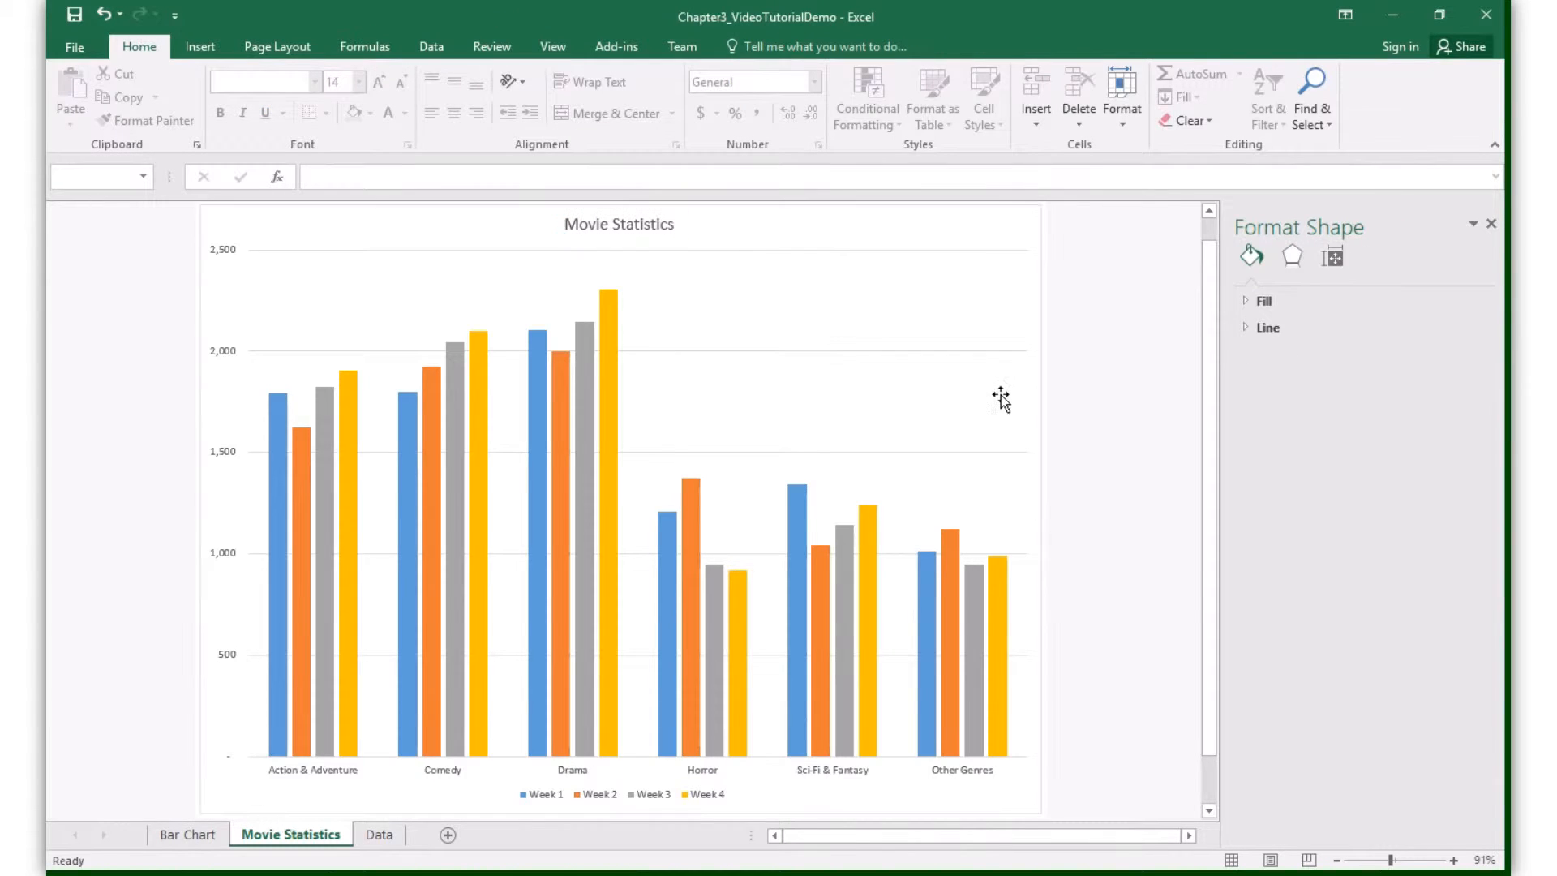
Step: Select the whole chart area, hide the chart's axes and show them again
scroll(997, 400, "up", 1)
left_click(946, 372)
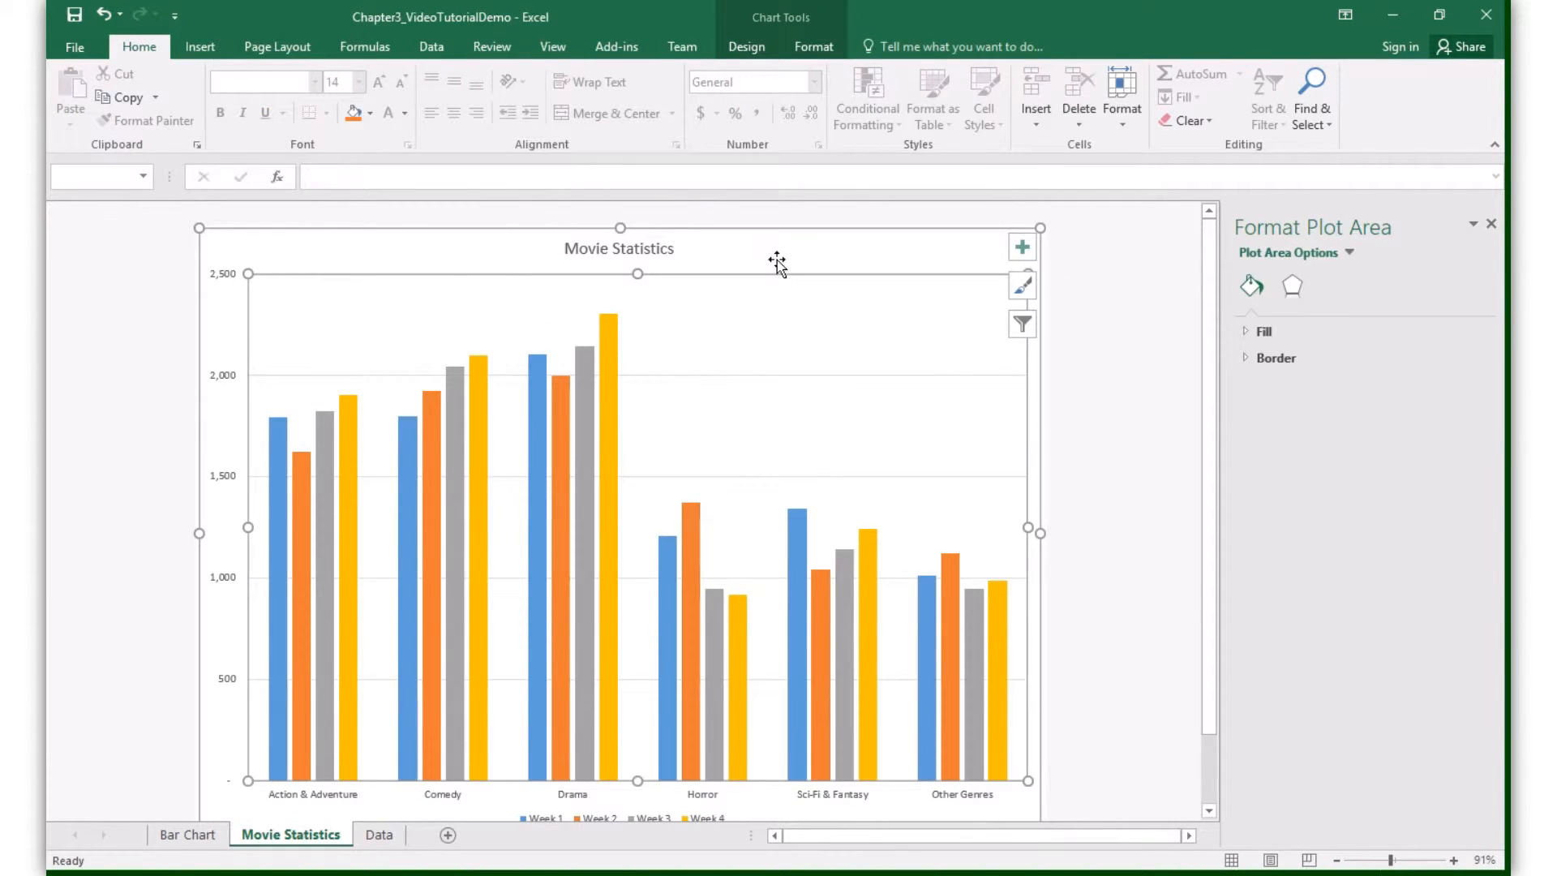
left_click(156, 338)
left_click(244, 319)
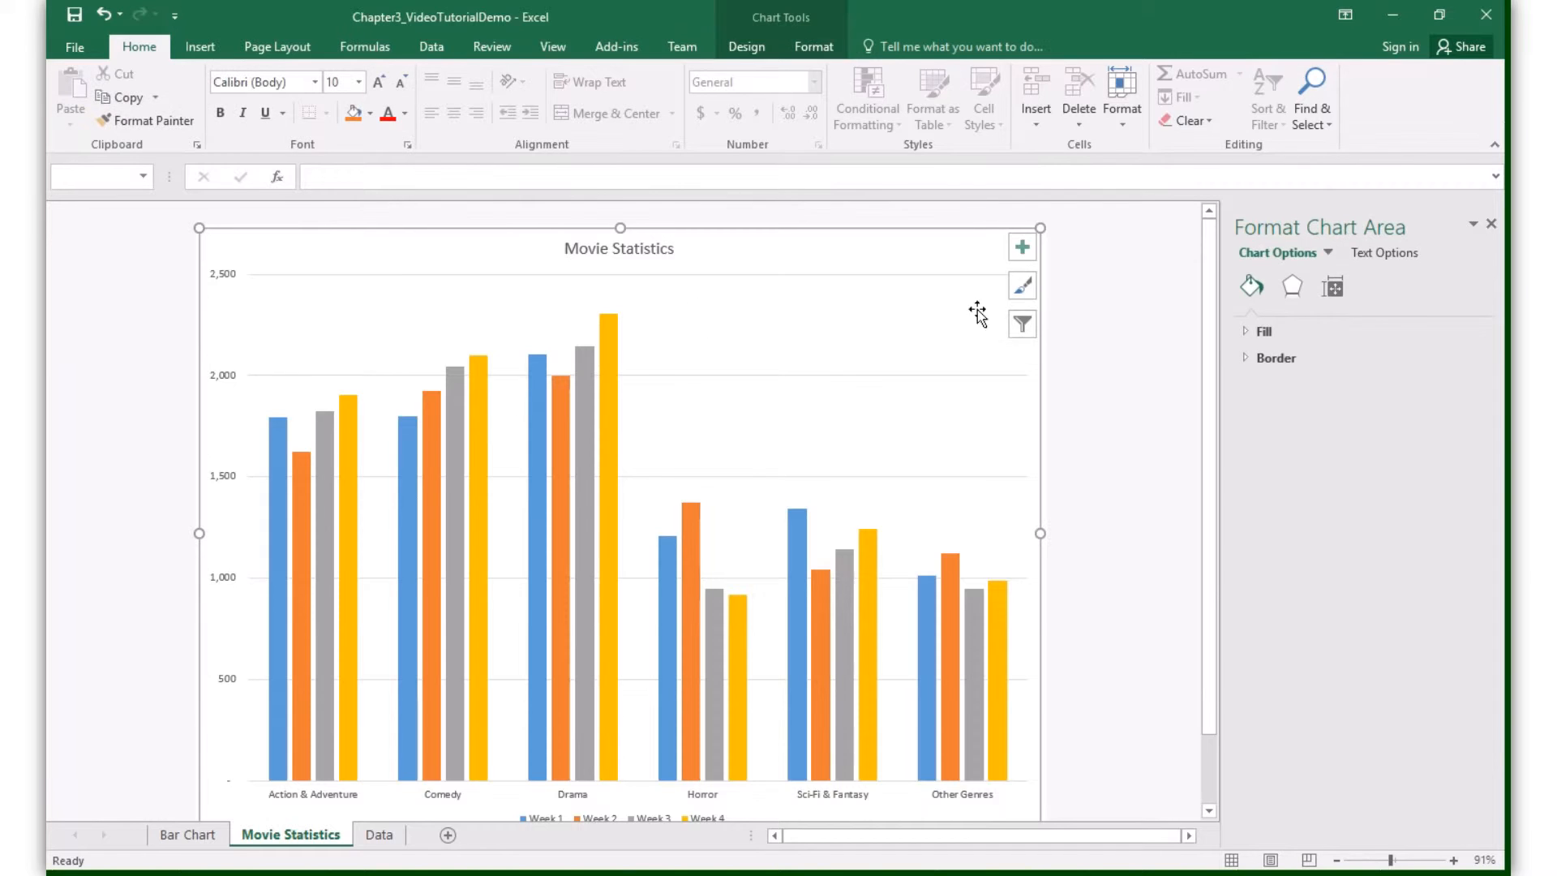
left_click(1023, 249)
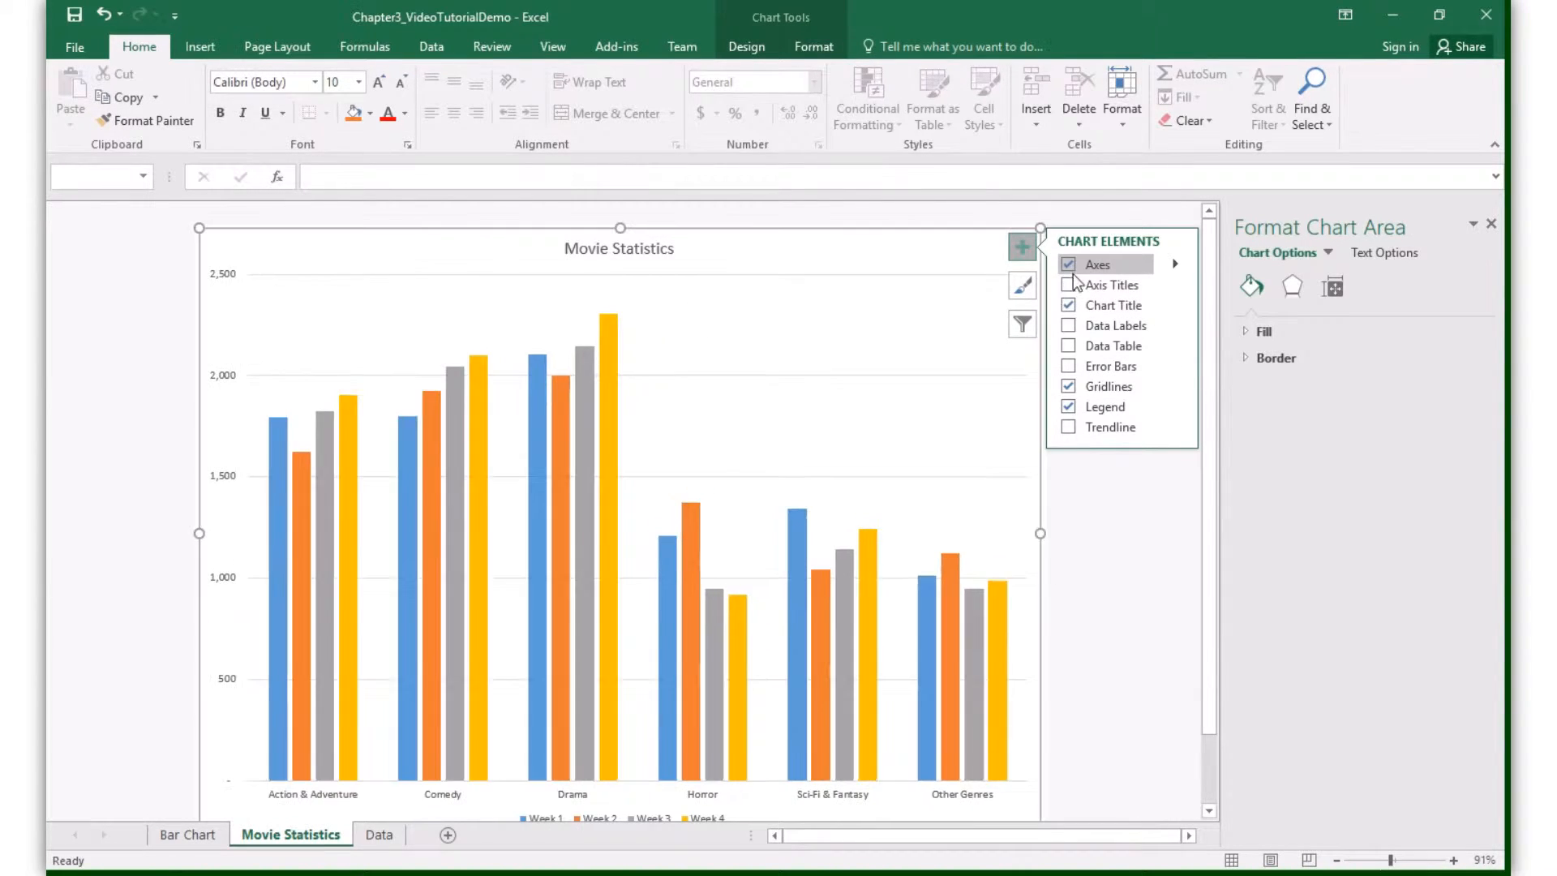
left_click(1069, 266)
left_click(1068, 266)
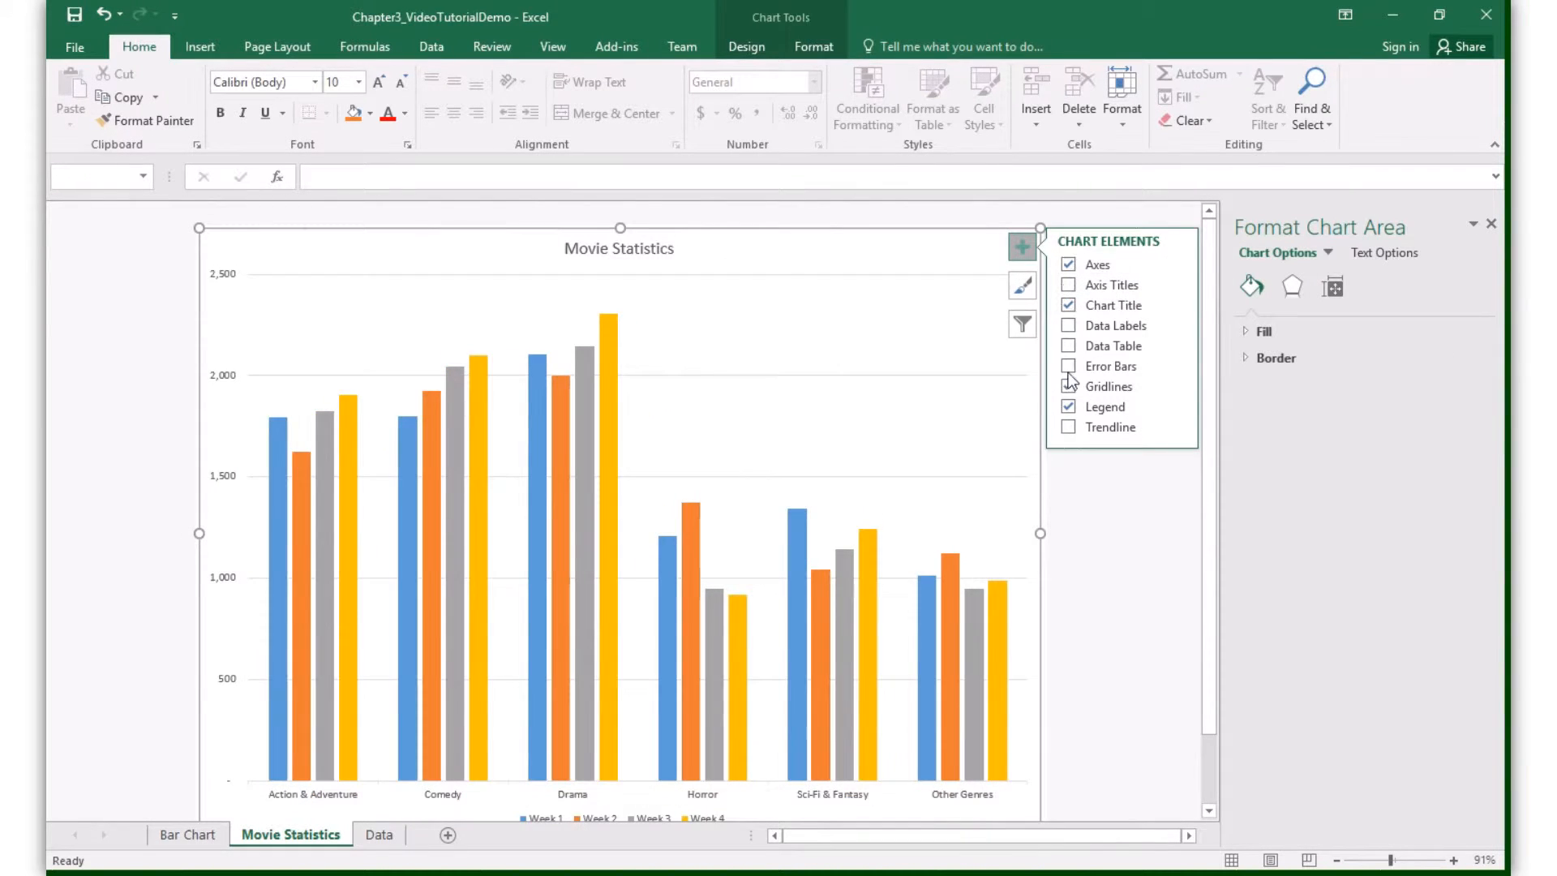
Step: Turn the chart legend off and on, try the Bottom position, and set the legend position to Right
left_click(1069, 407)
left_click(1069, 407)
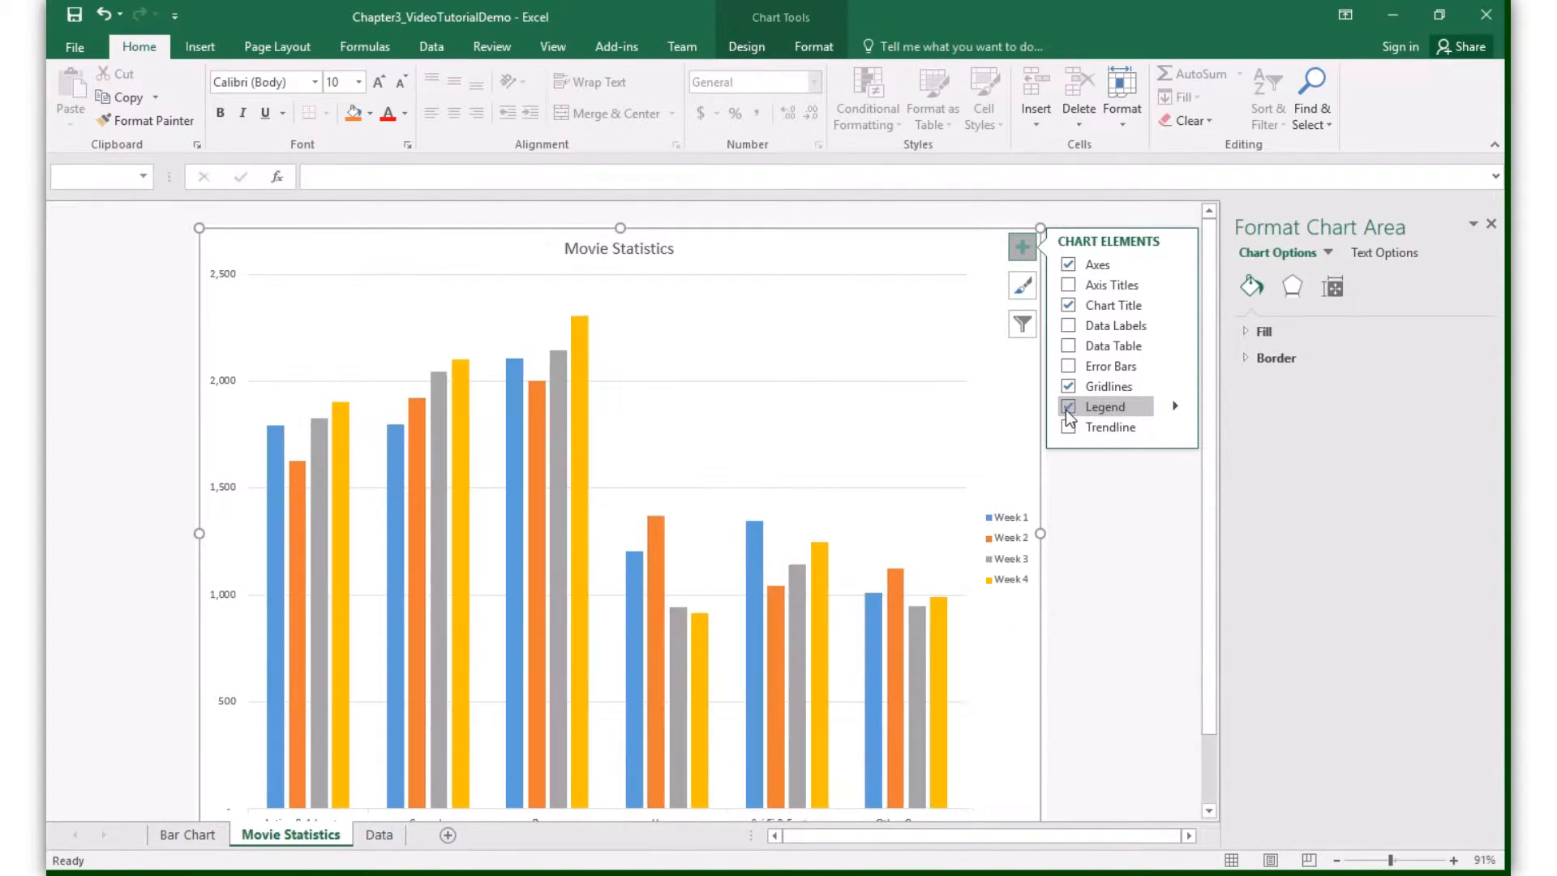
scroll(905, 566, "down", 1)
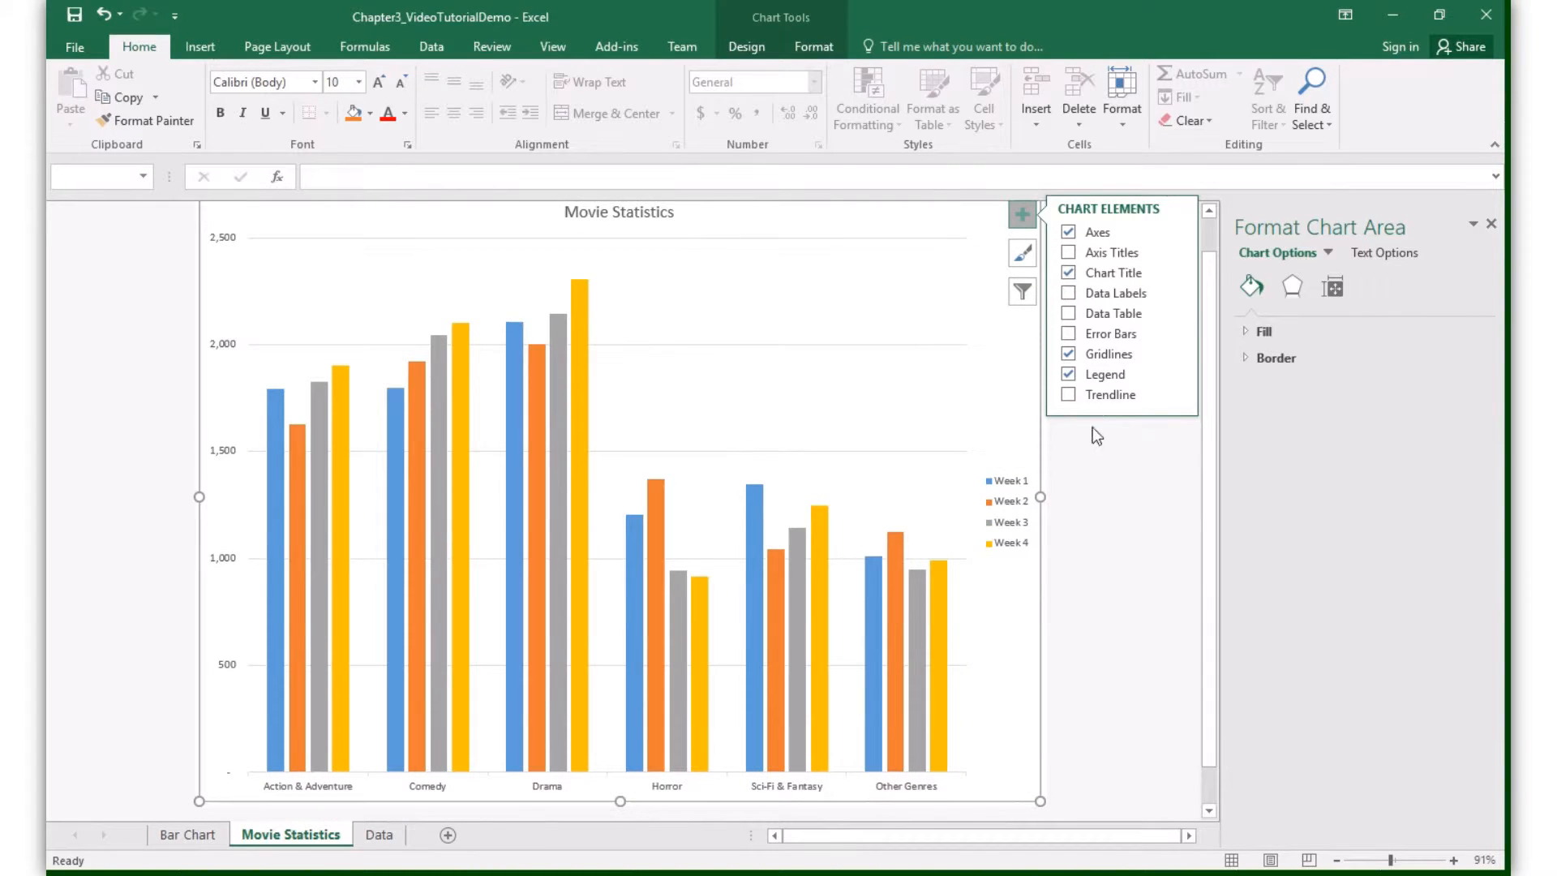
left_click(1173, 373)
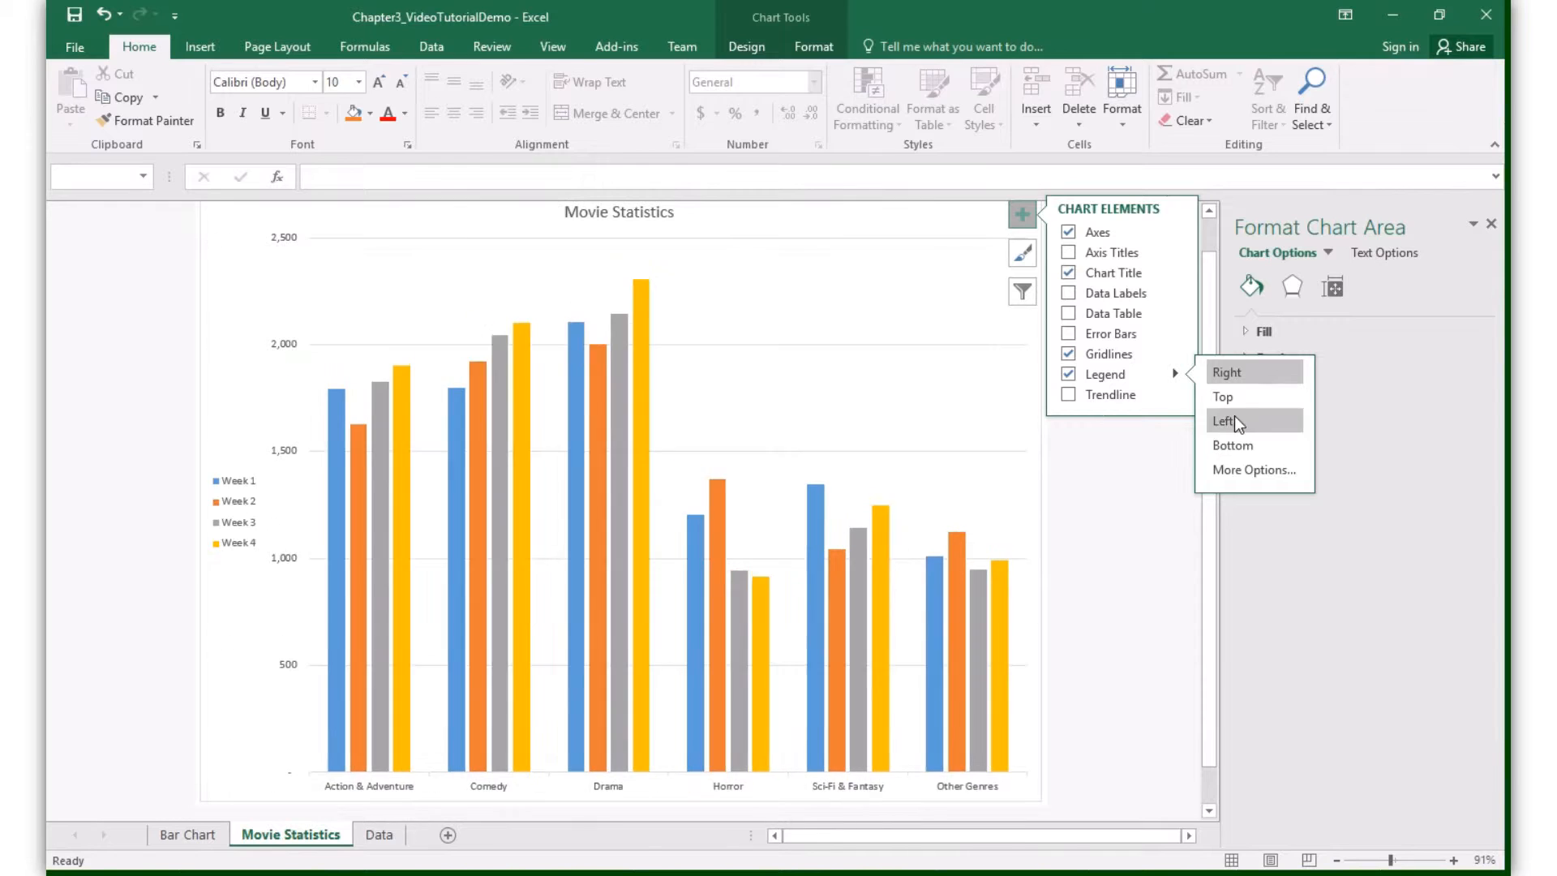
left_click(1233, 445)
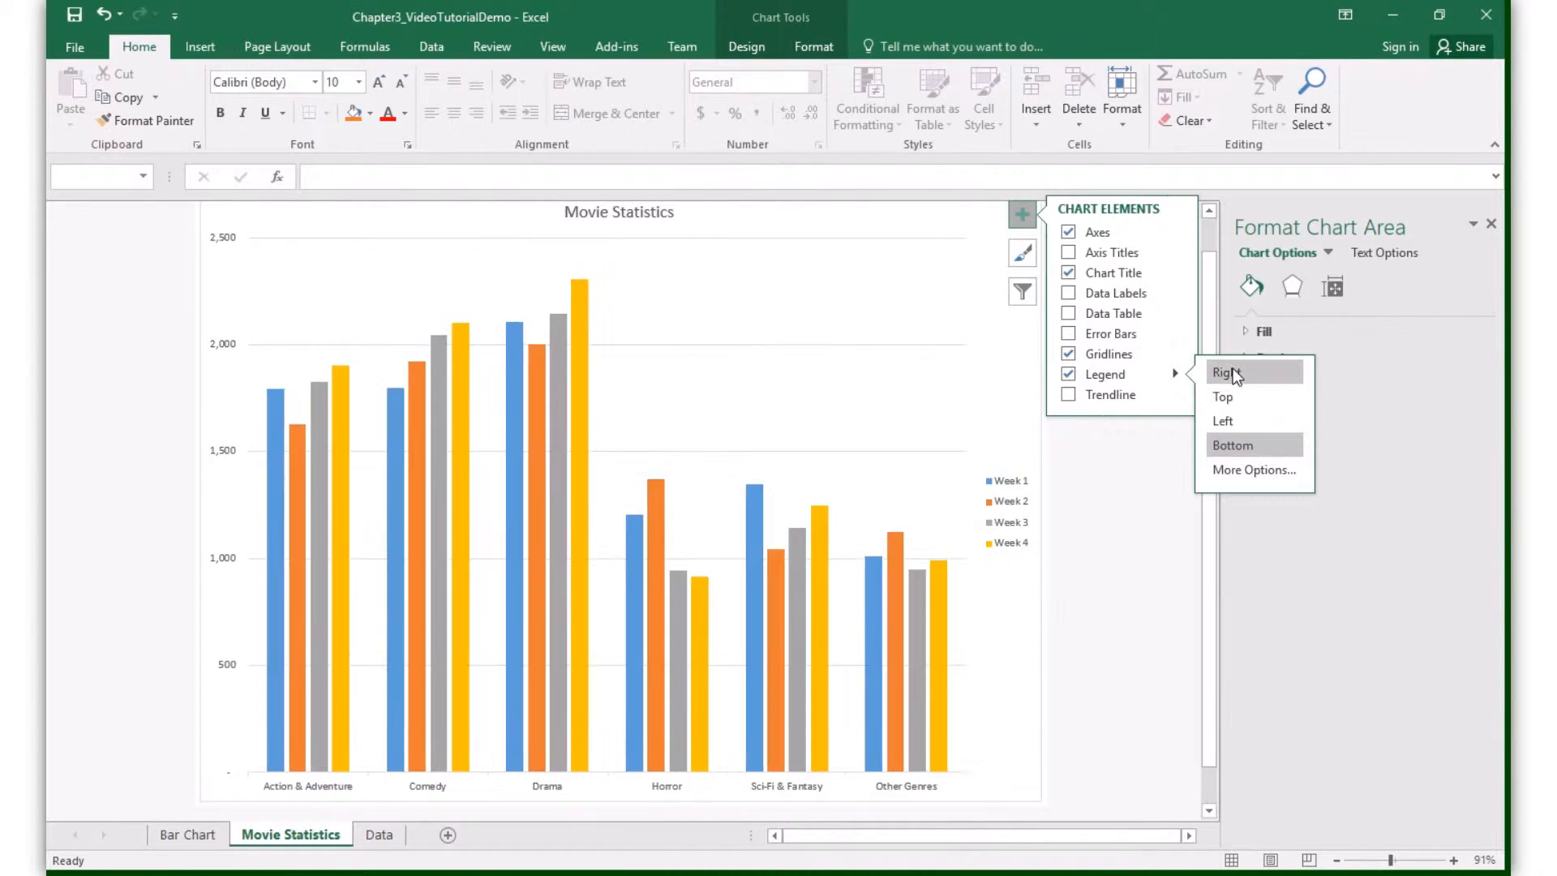
left_click(1233, 370)
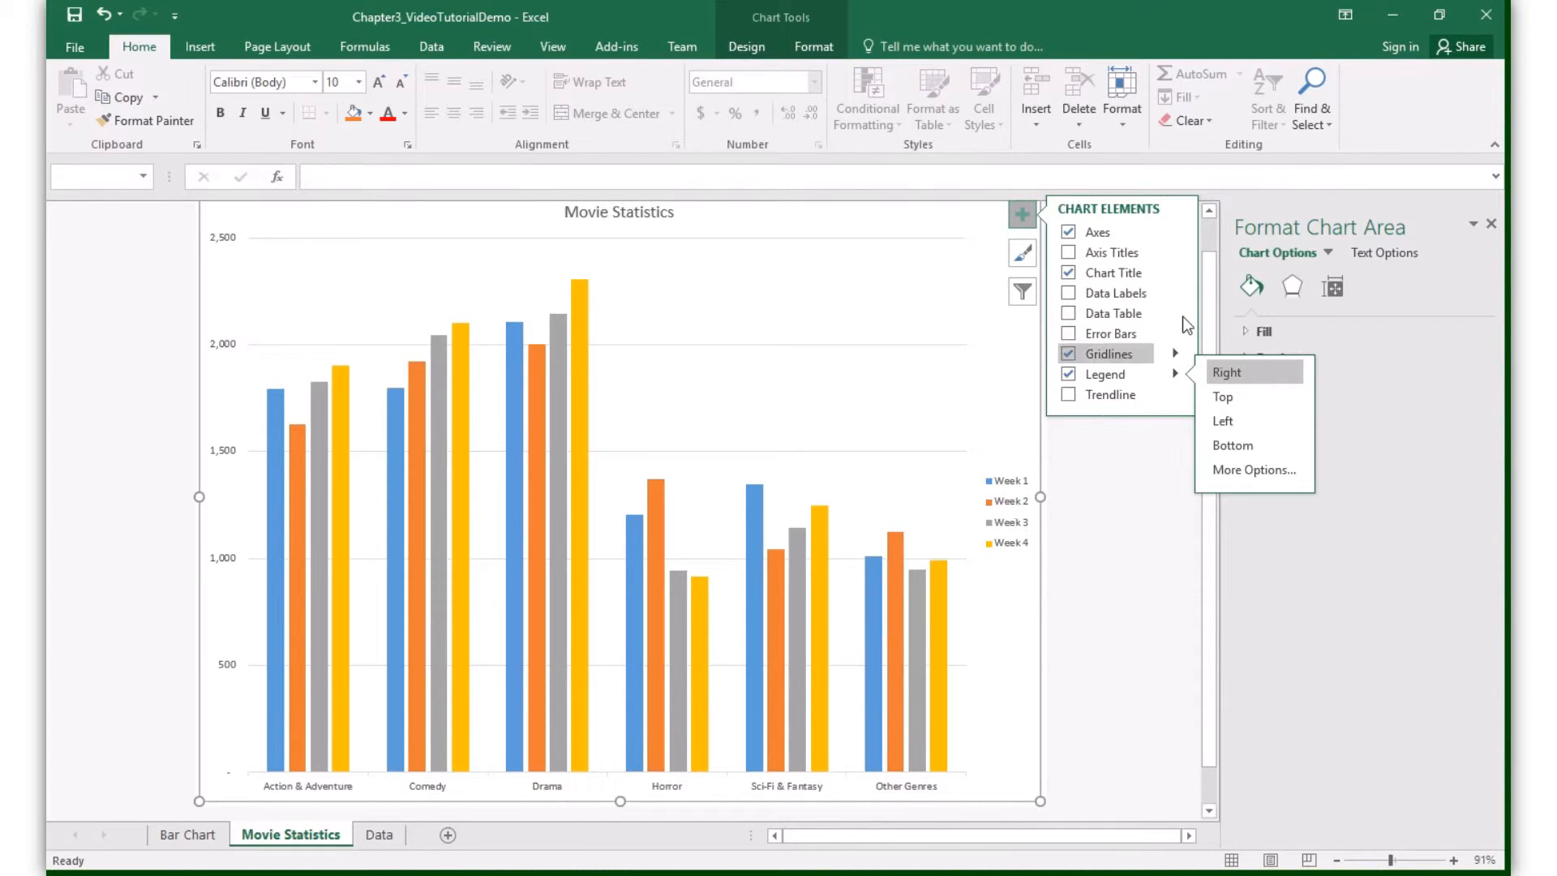
Step: Browse the chart styles, try the one with columns fading toward the base, and apply the dark-background Style 8 to the chart
left_click(1015, 264)
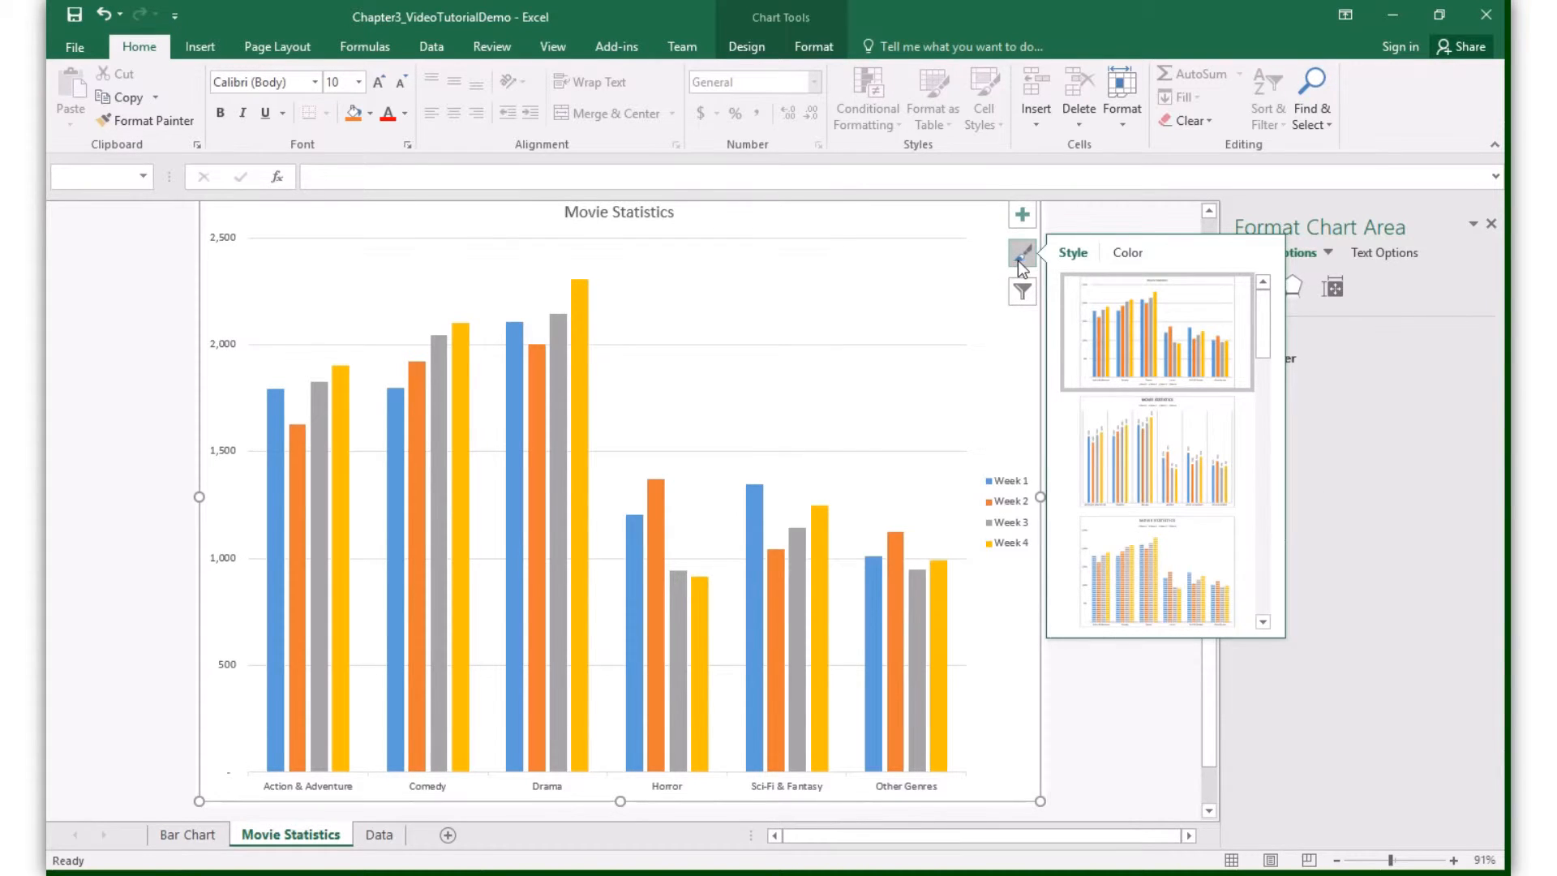
scroll(1181, 410, "down", 5)
scroll(1181, 410, "up", 5)
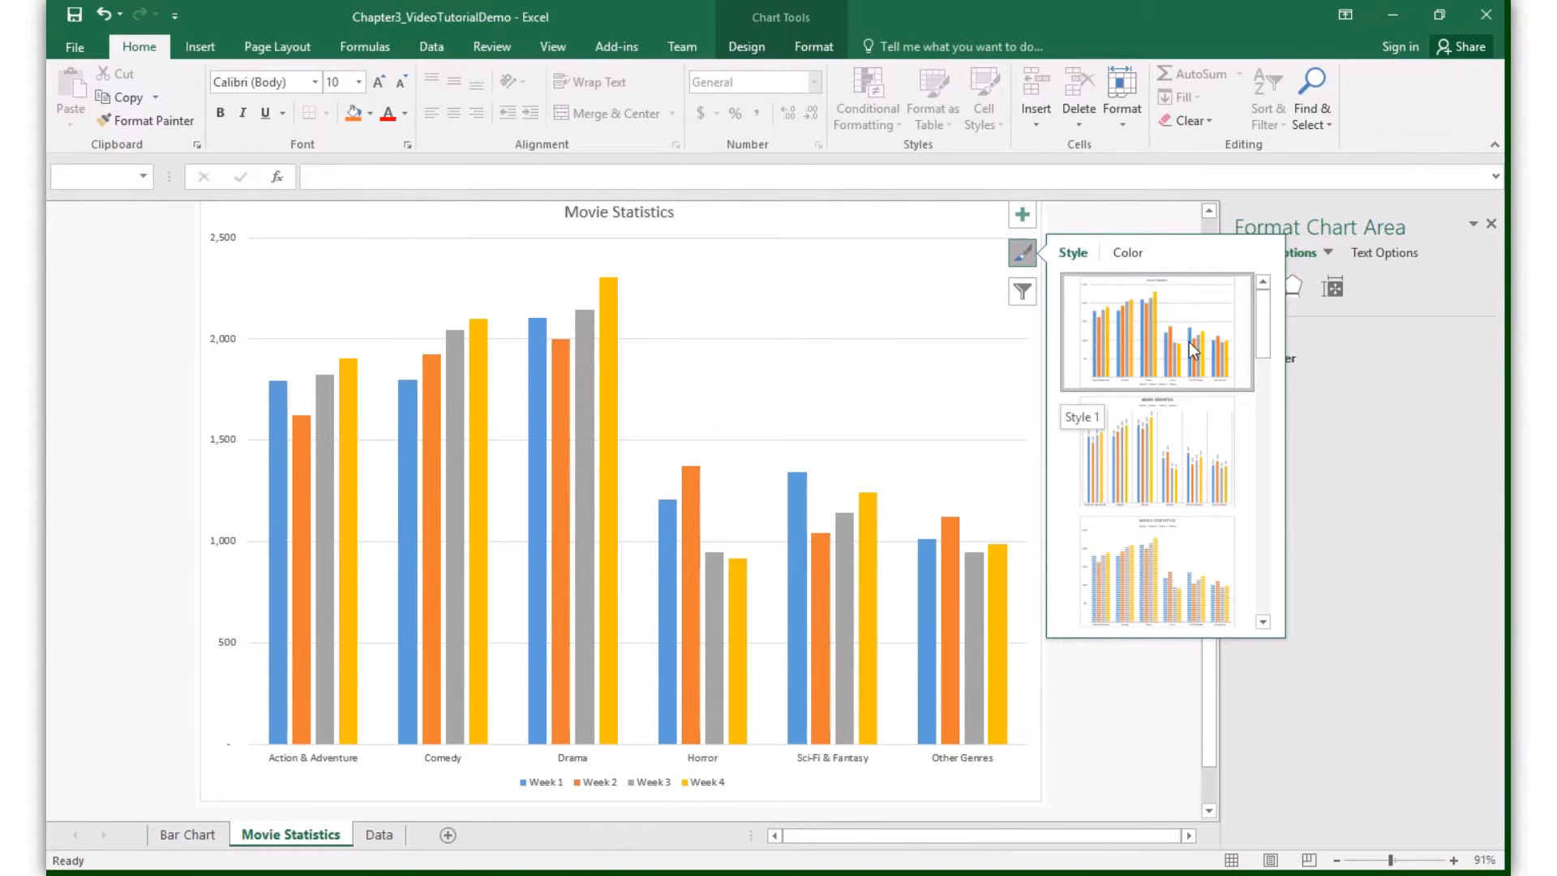
left_click_drag(1266, 313, 1271, 496)
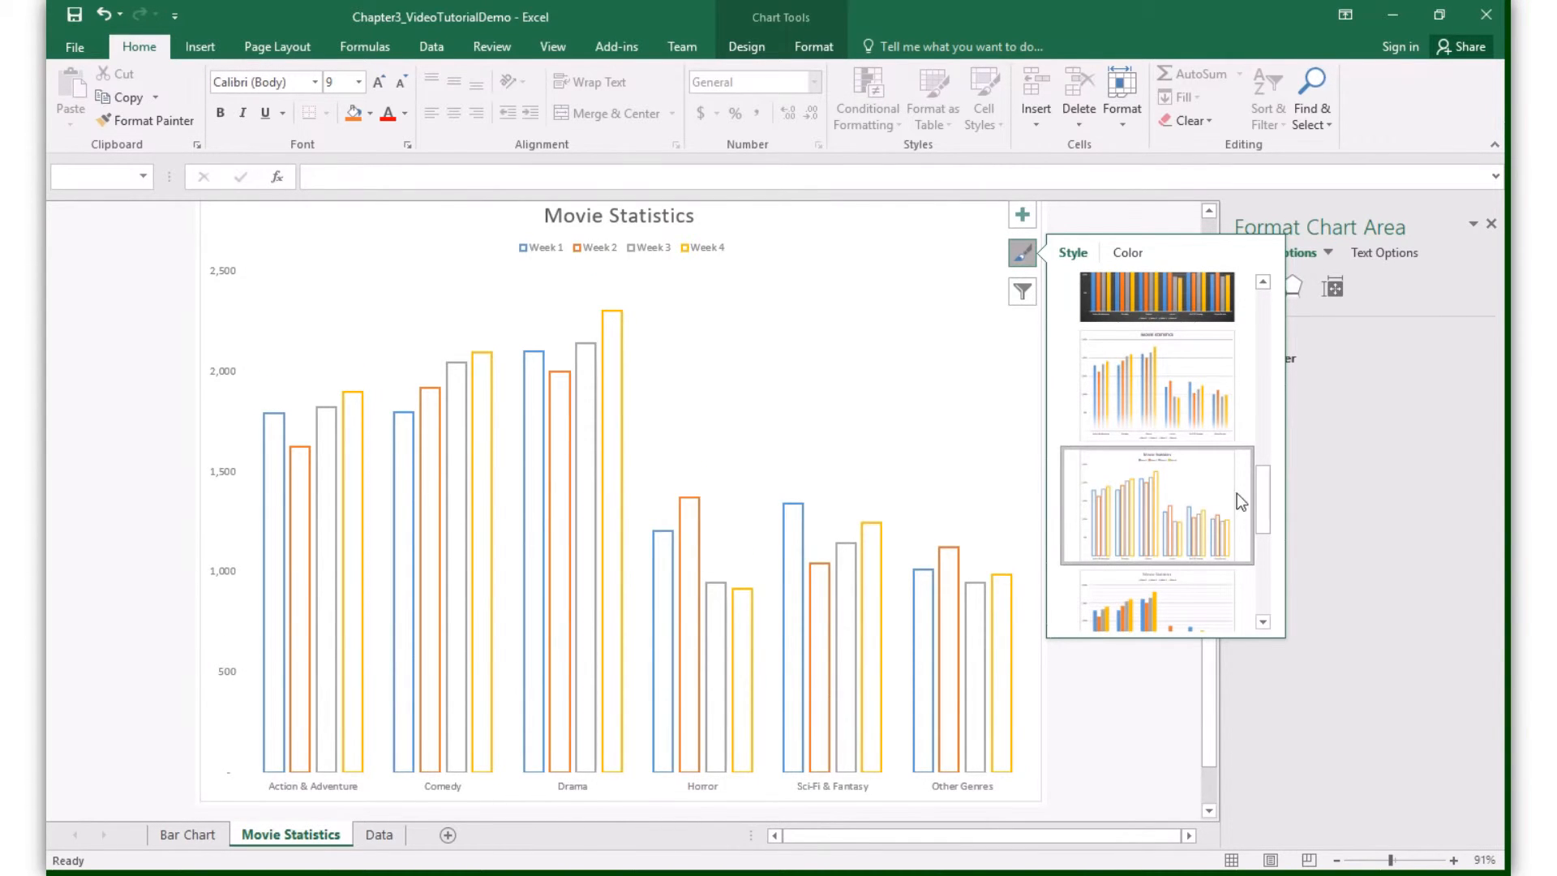
left_click(1182, 381)
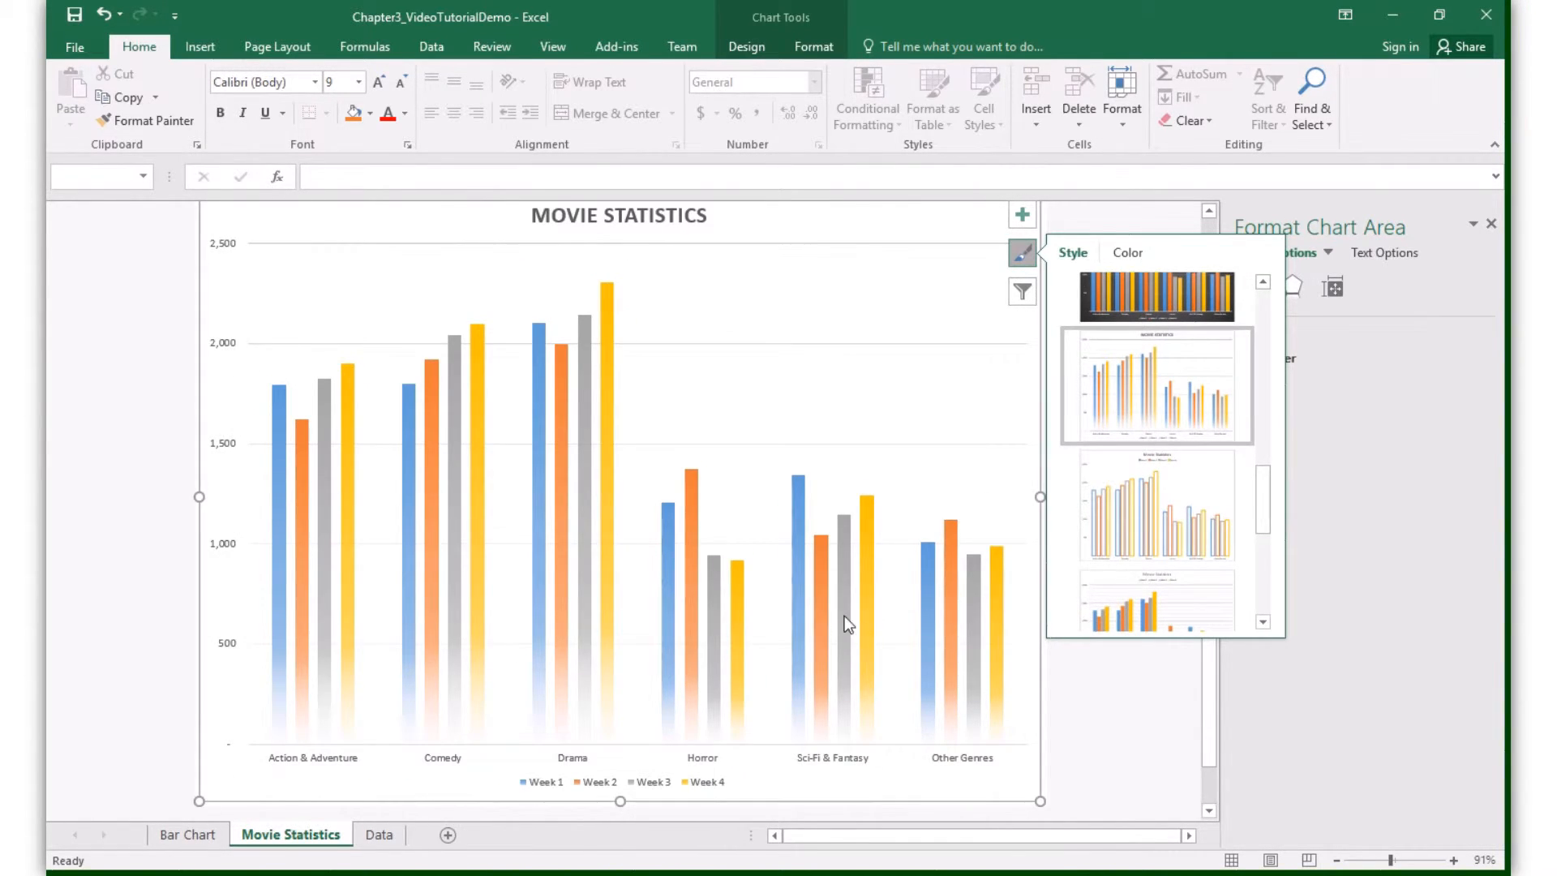
scroll(1267, 460, "up", 1)
scroll(1268, 459, "up", 2)
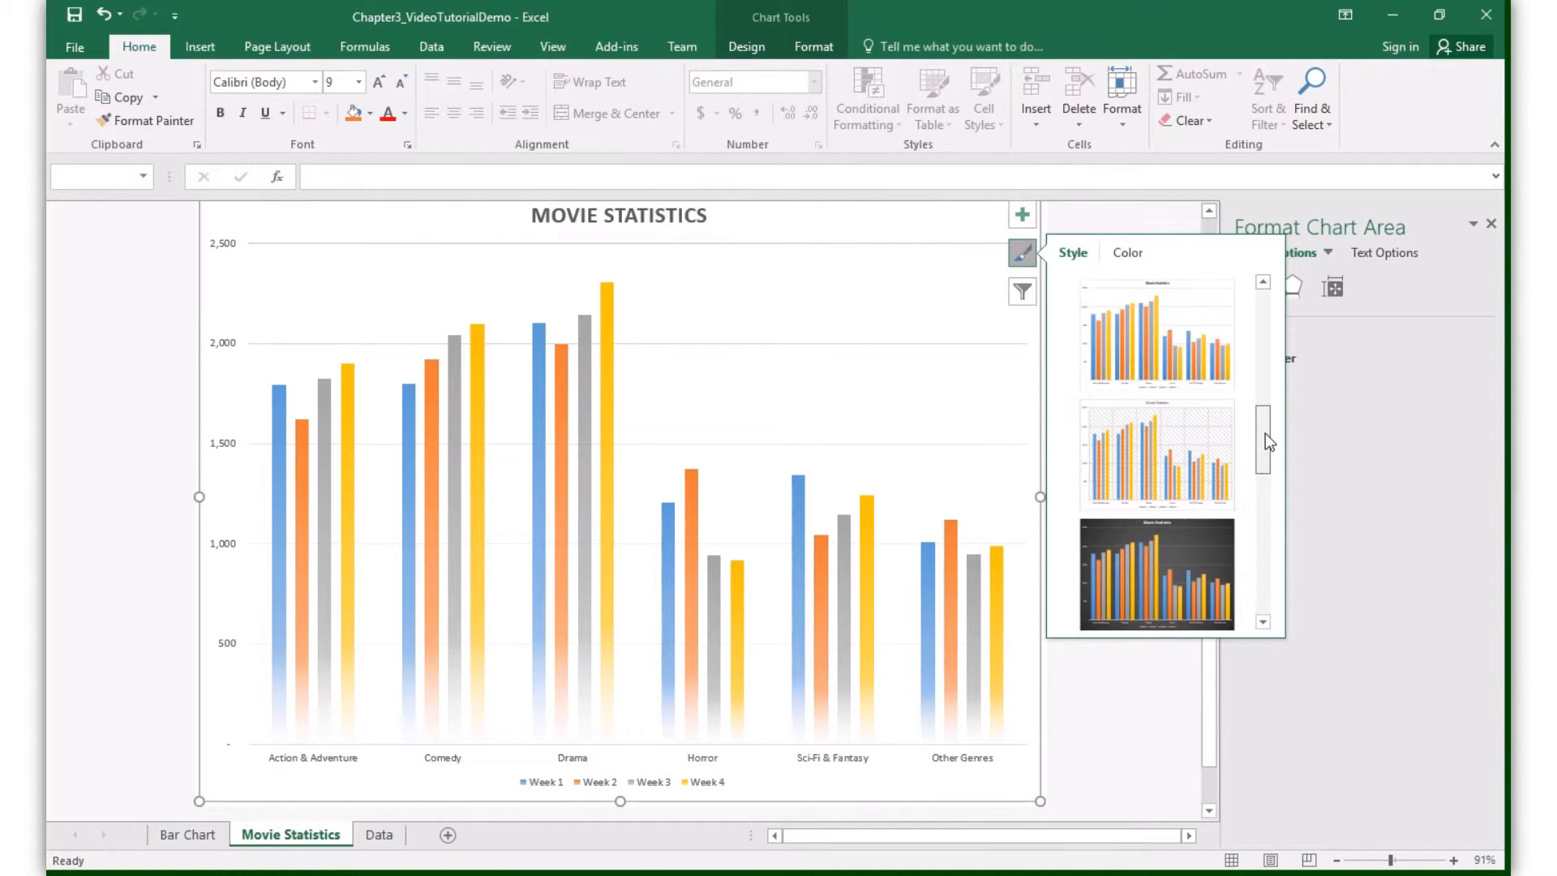
left_click(1184, 531)
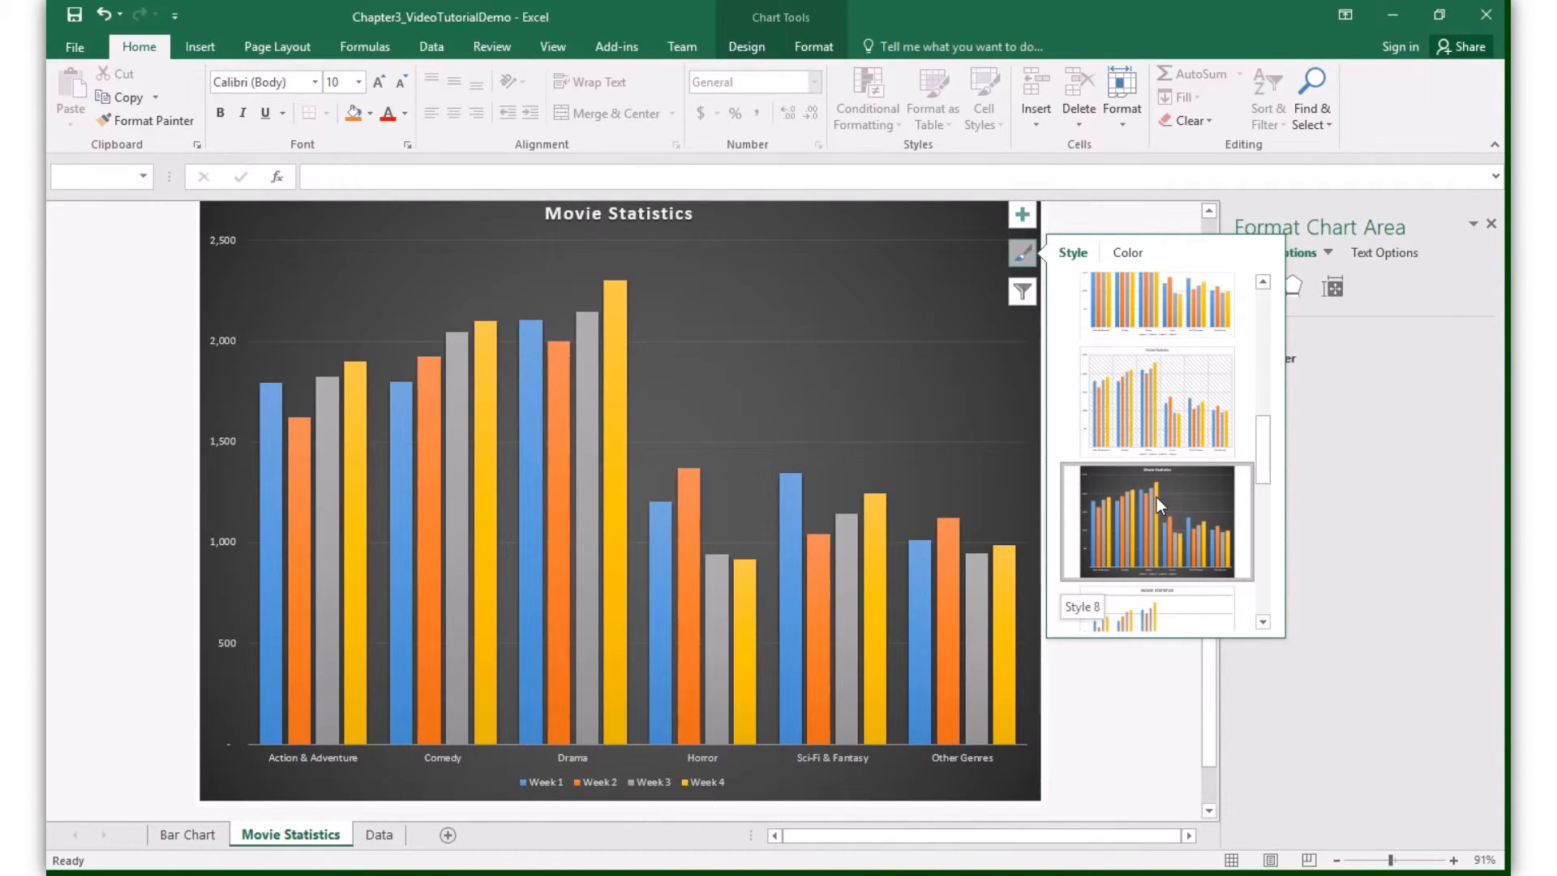
Step: Apply the monochromatic blue palette Color 12, running from light to dark, to the chart
left_click(1126, 253)
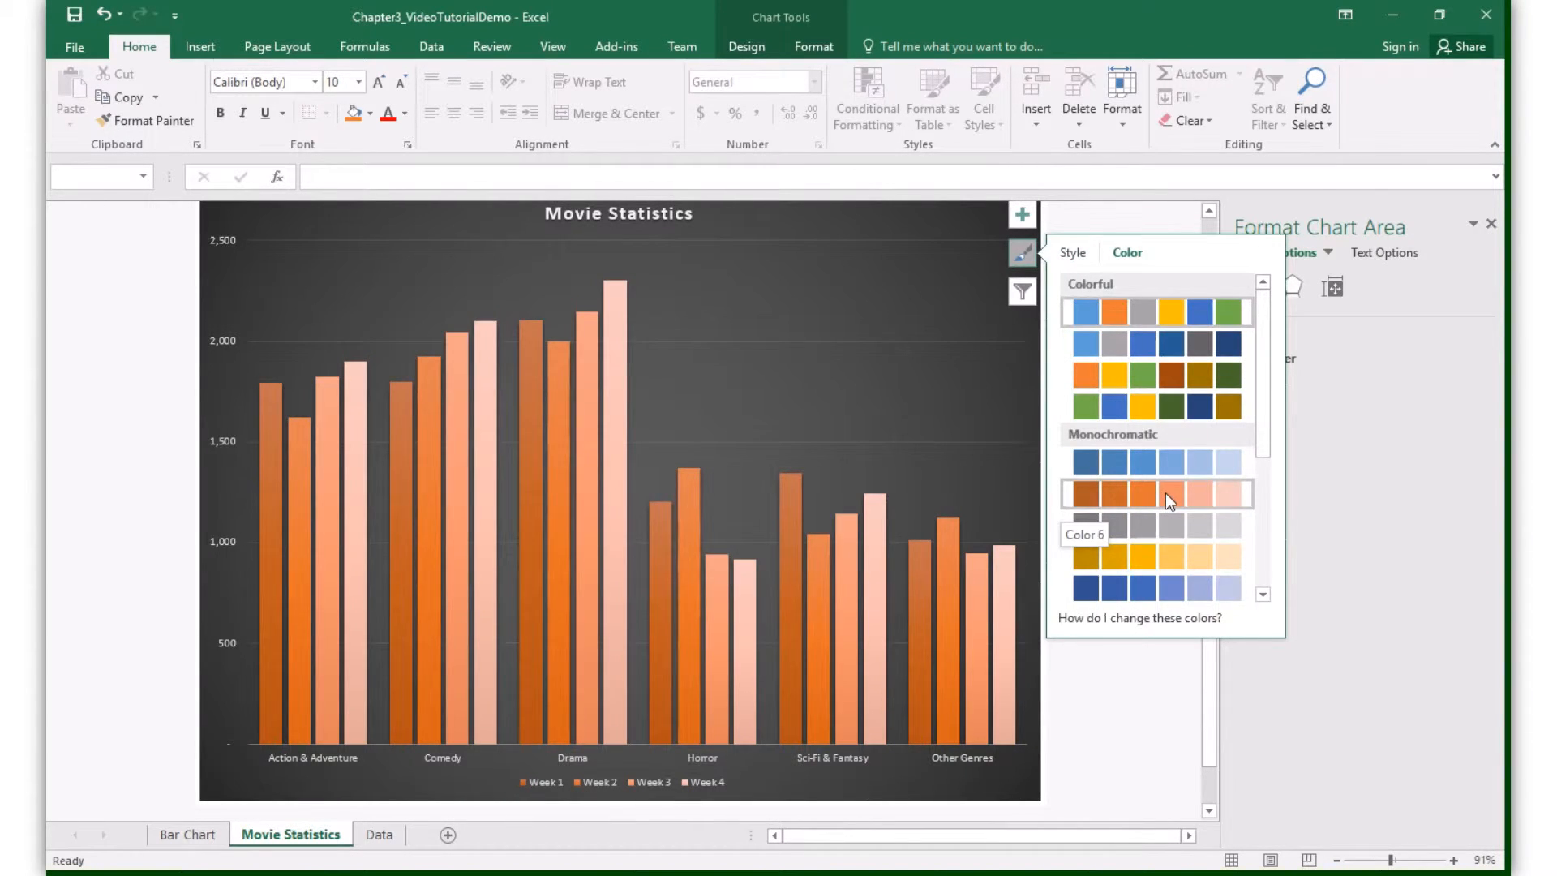
left_click_drag(1268, 414, 1267, 497)
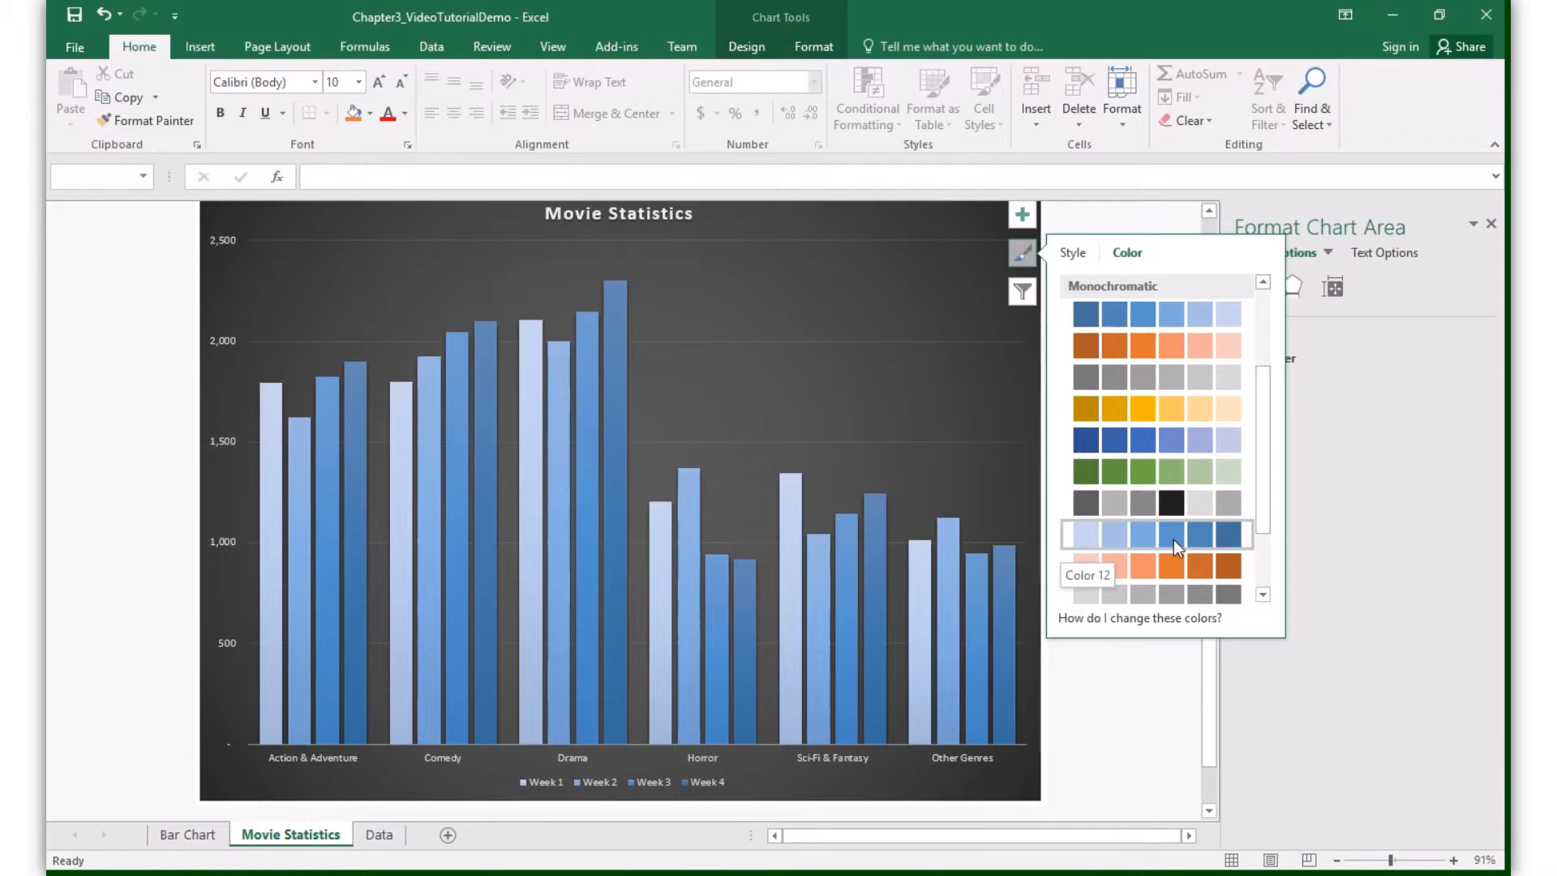
left_click(1175, 539)
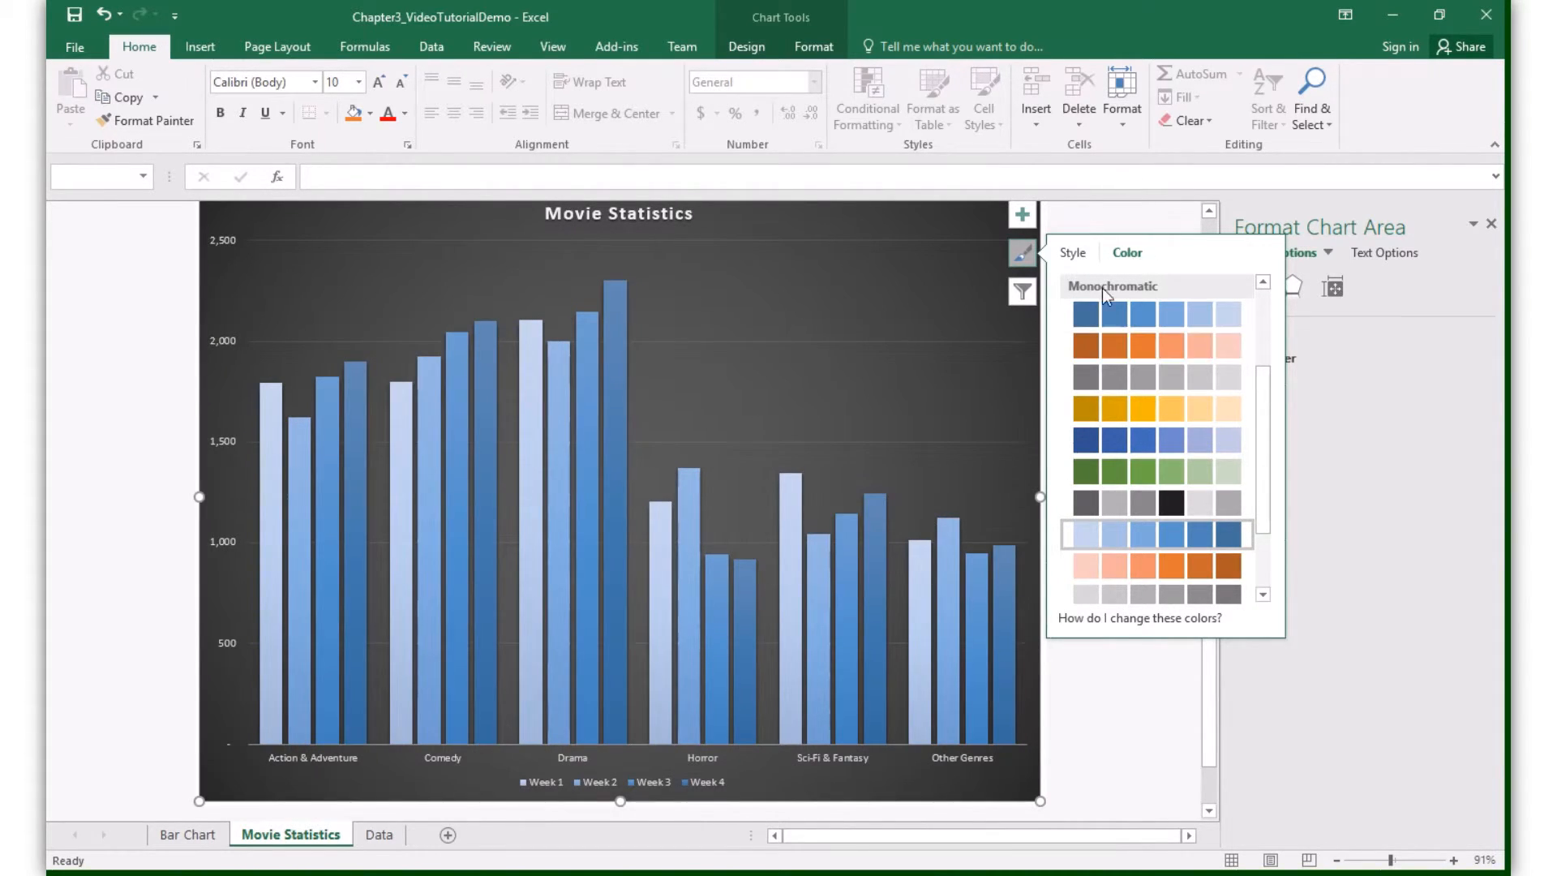
left_click(1020, 255)
Step: Filter the chart so that only the Week 1 and Week 2 series are shown, keeping all genre categories
left_click(1020, 289)
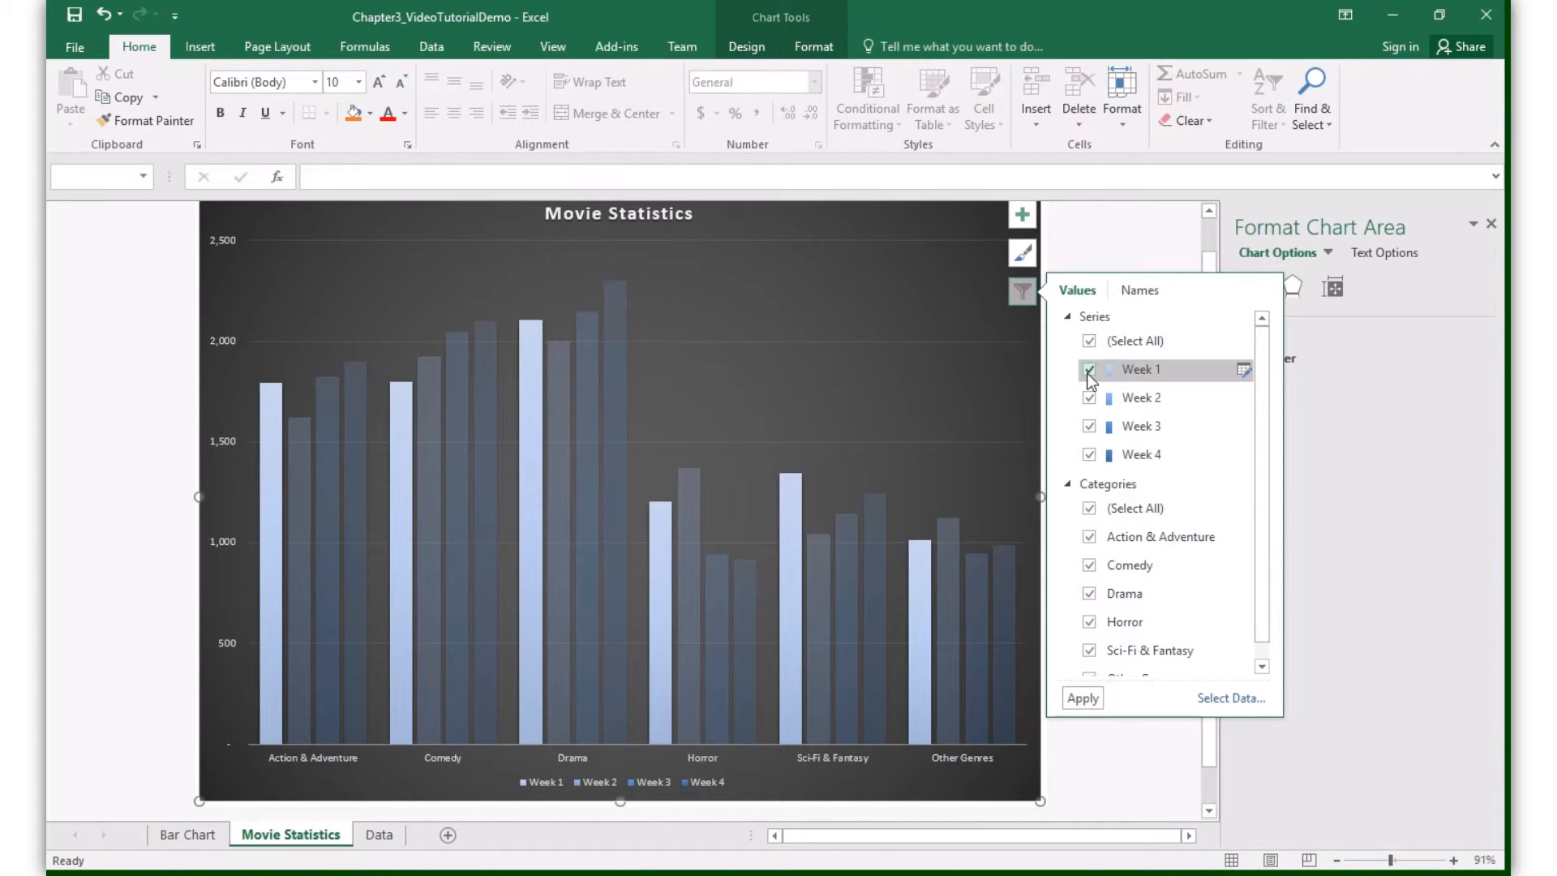
left_click(1089, 371)
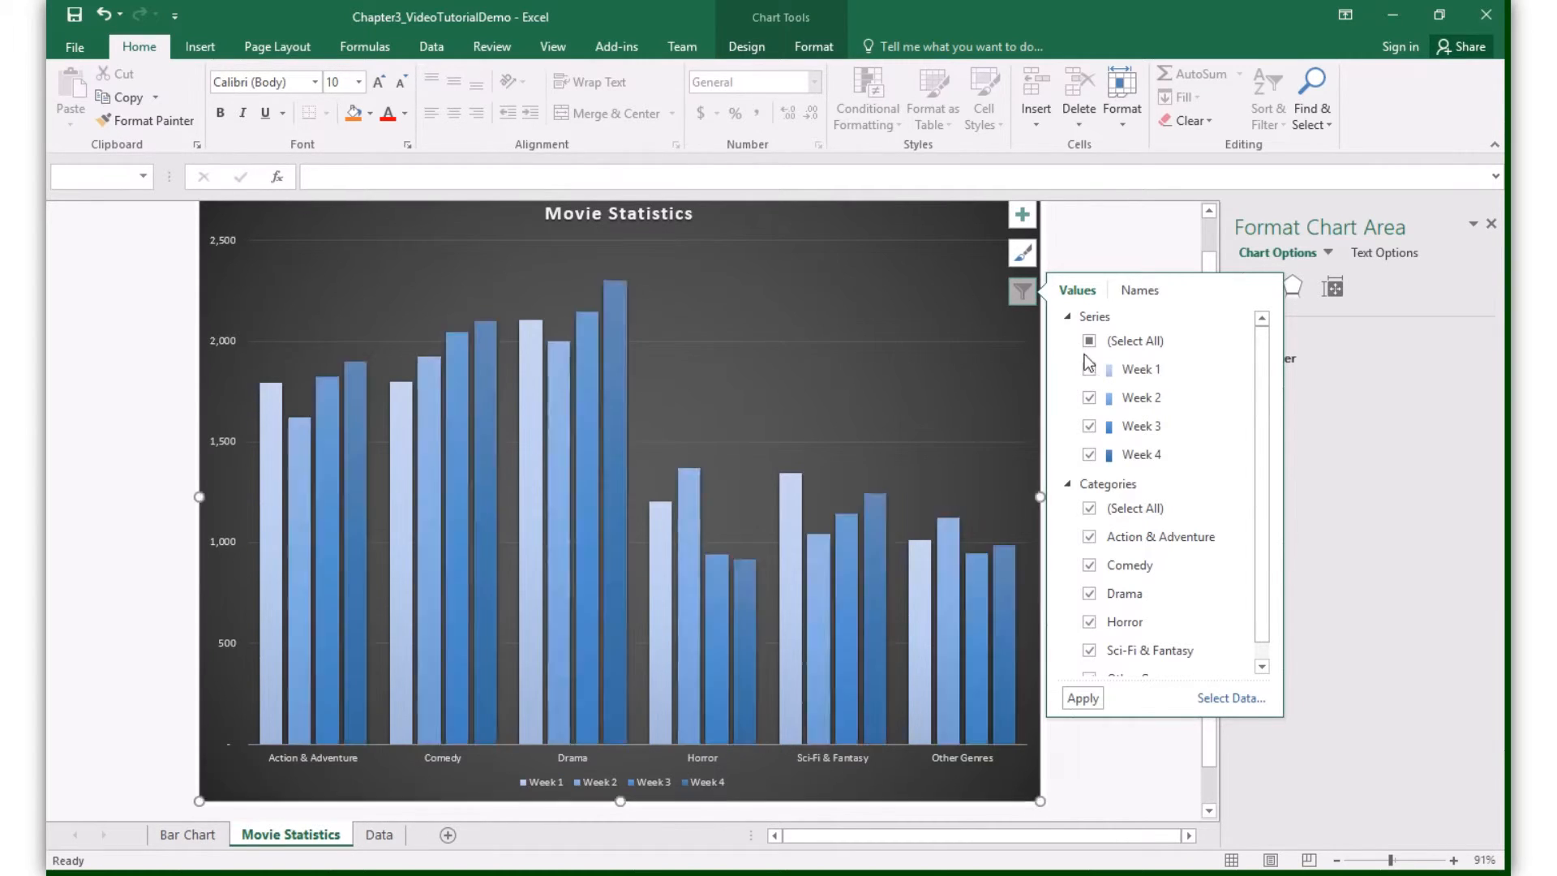
left_click(1089, 397)
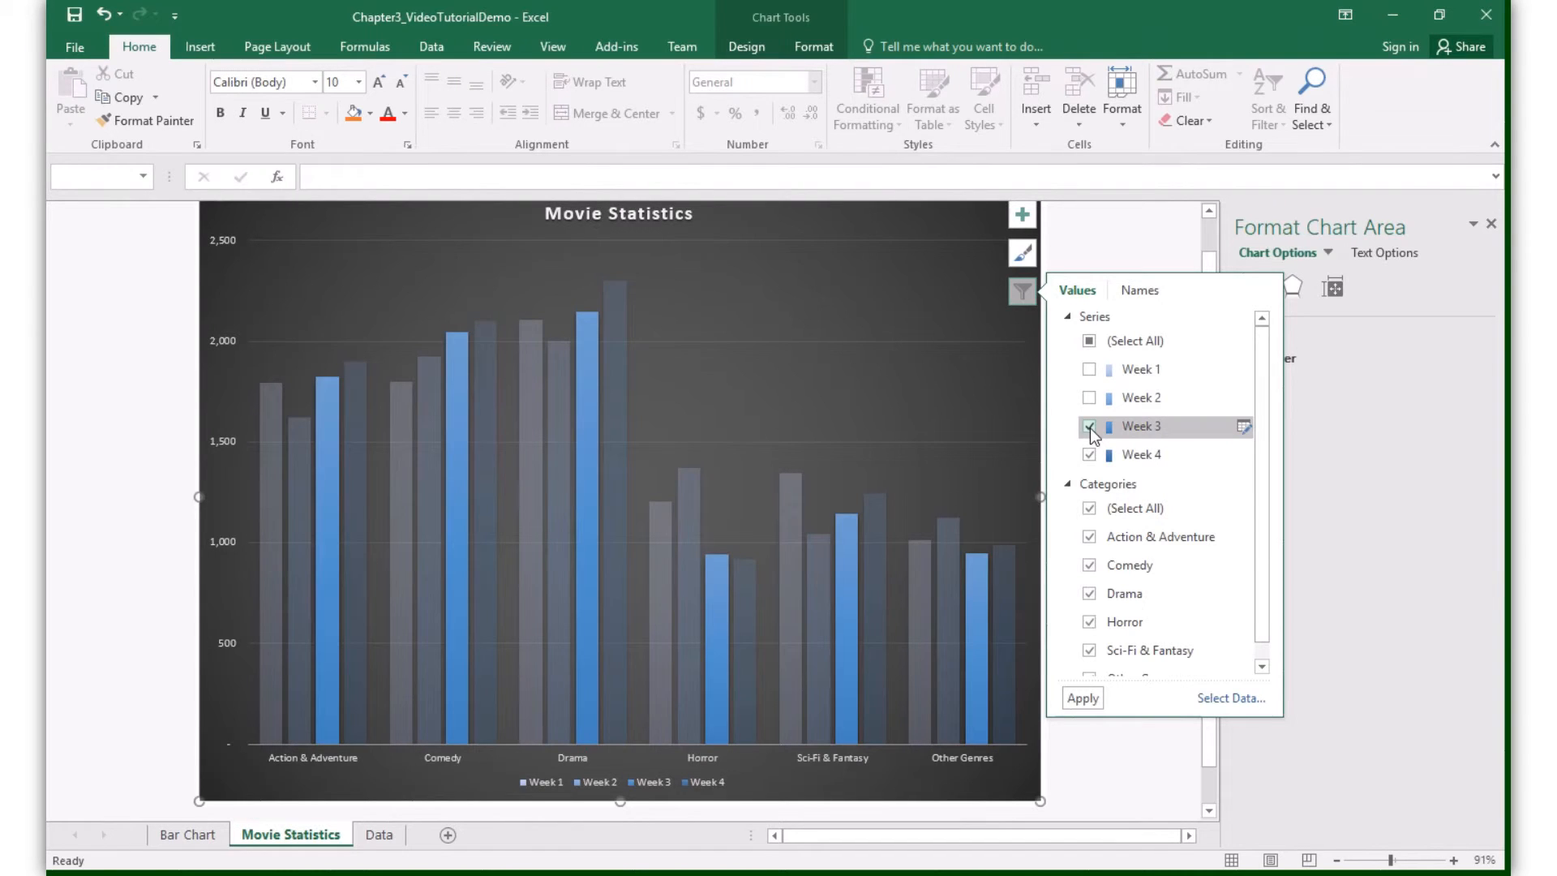
left_click(1089, 427)
left_click(1089, 454)
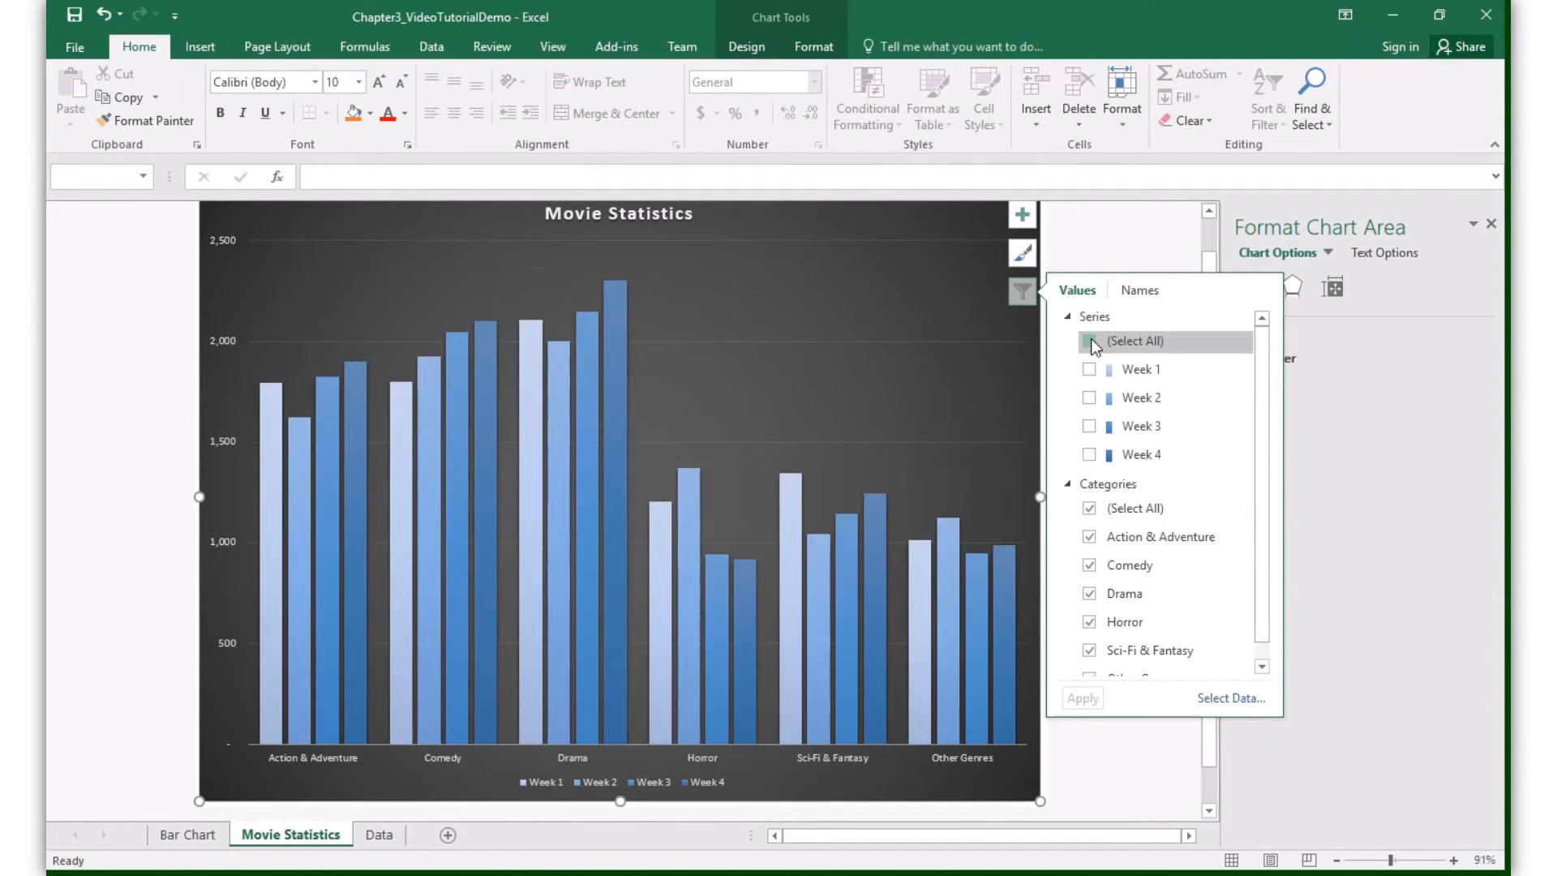
left_click(1089, 369)
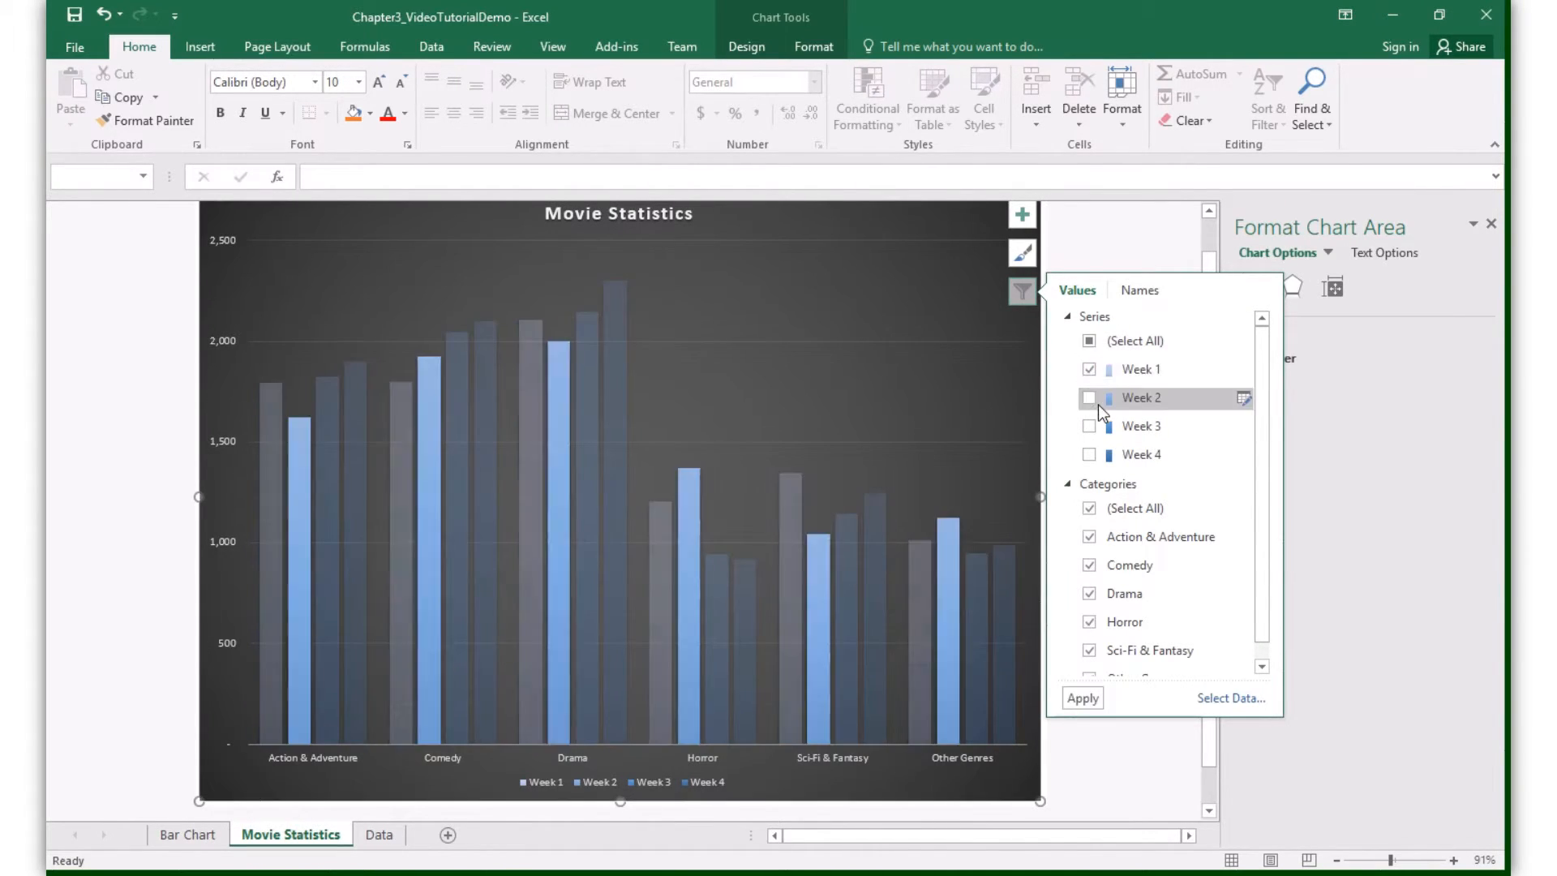
left_click(1090, 398)
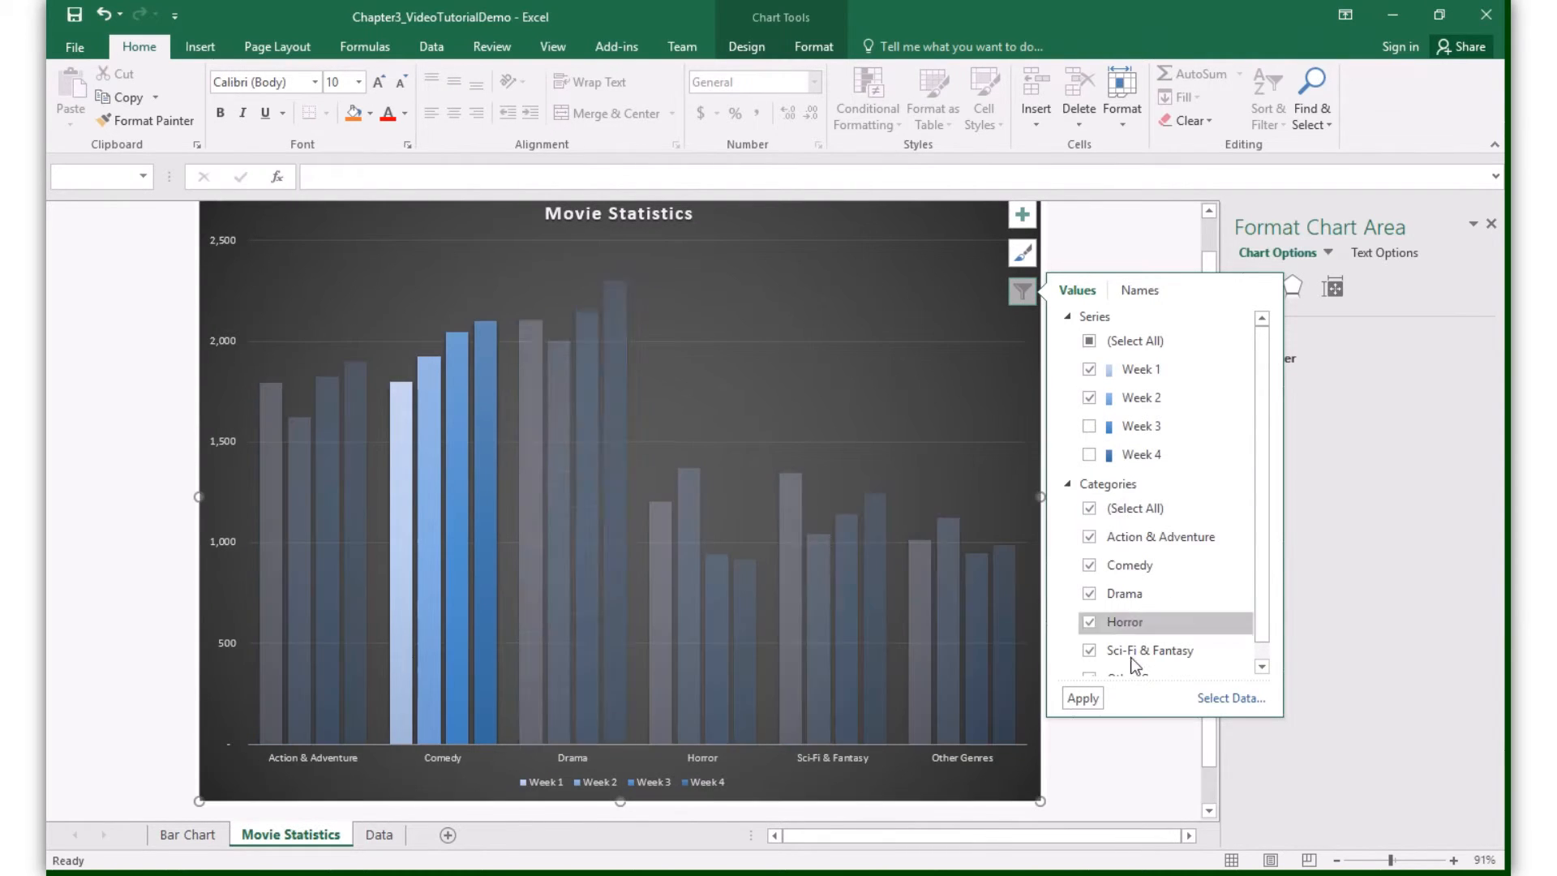
left_click(1083, 699)
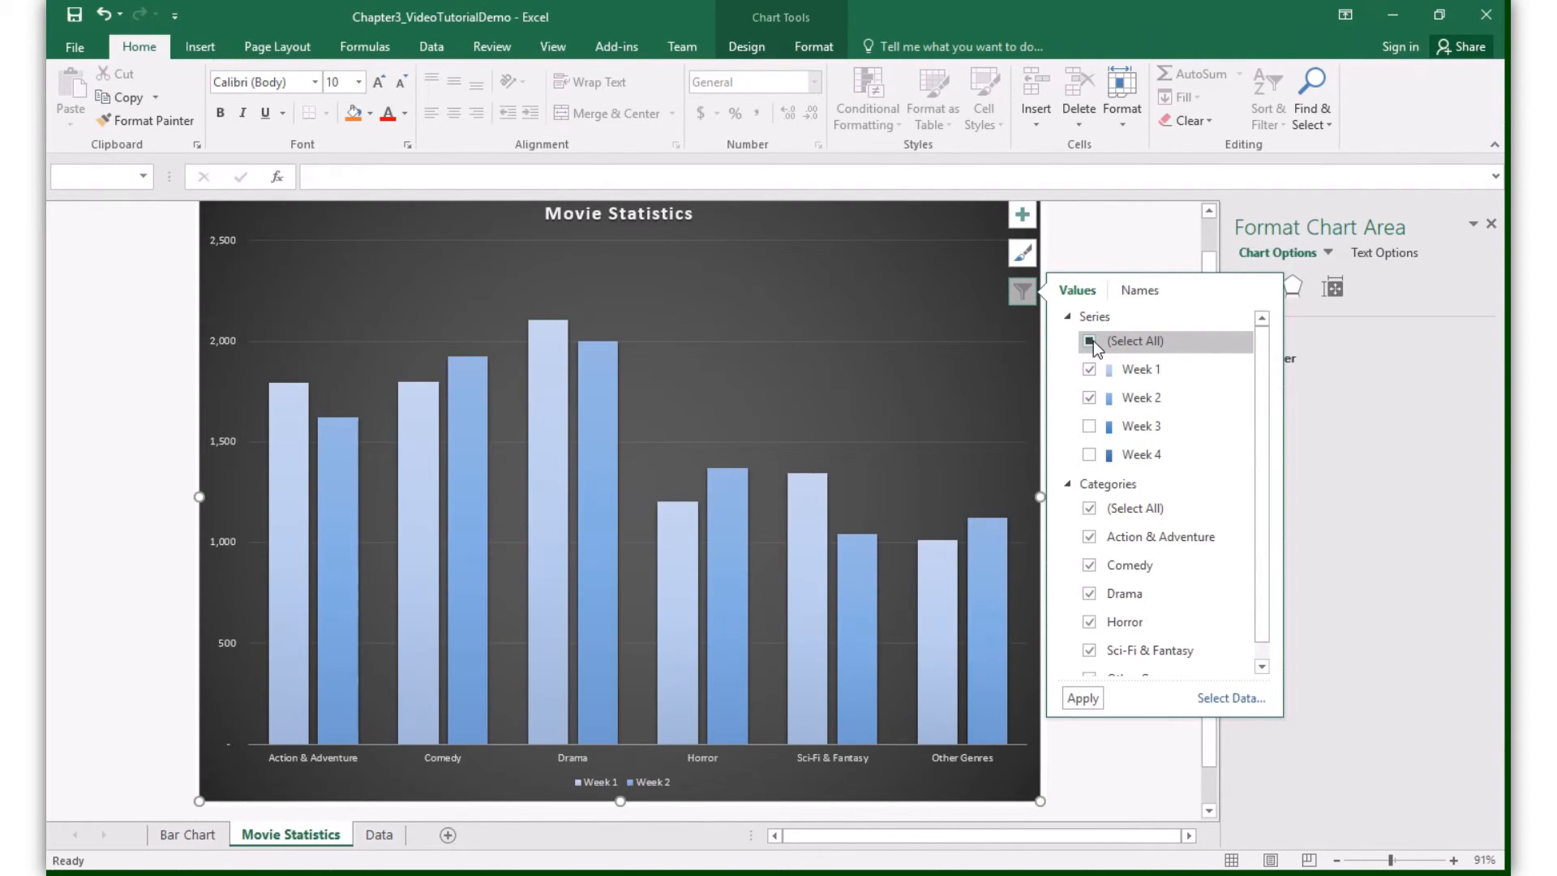
Step: Restore all four week series in the chart filter and close the filter options
left_click(1091, 342)
left_click(1093, 340)
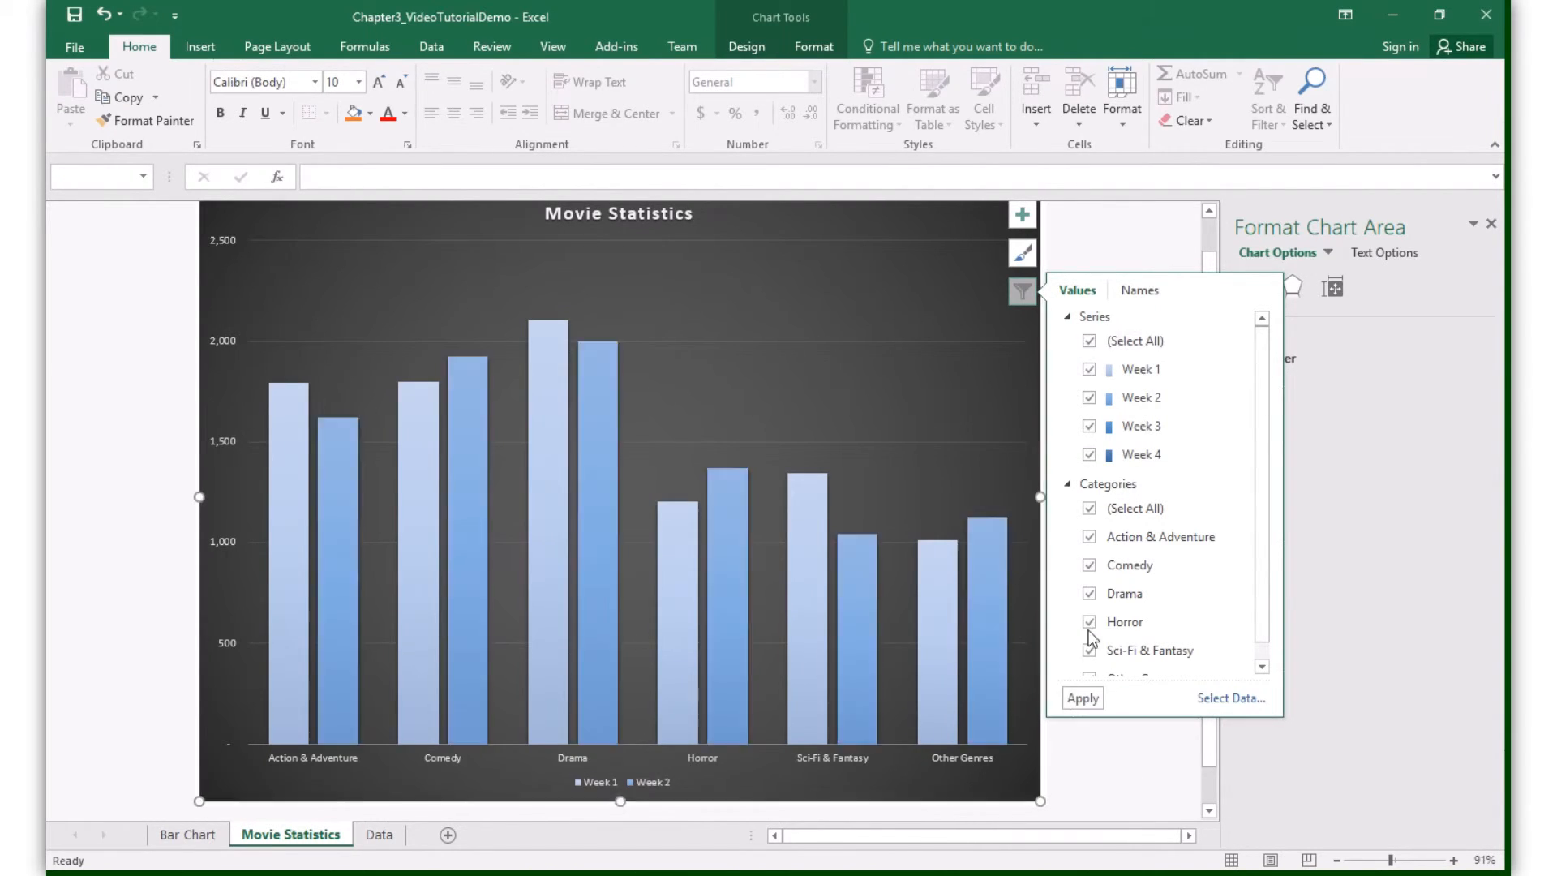
left_click(1081, 697)
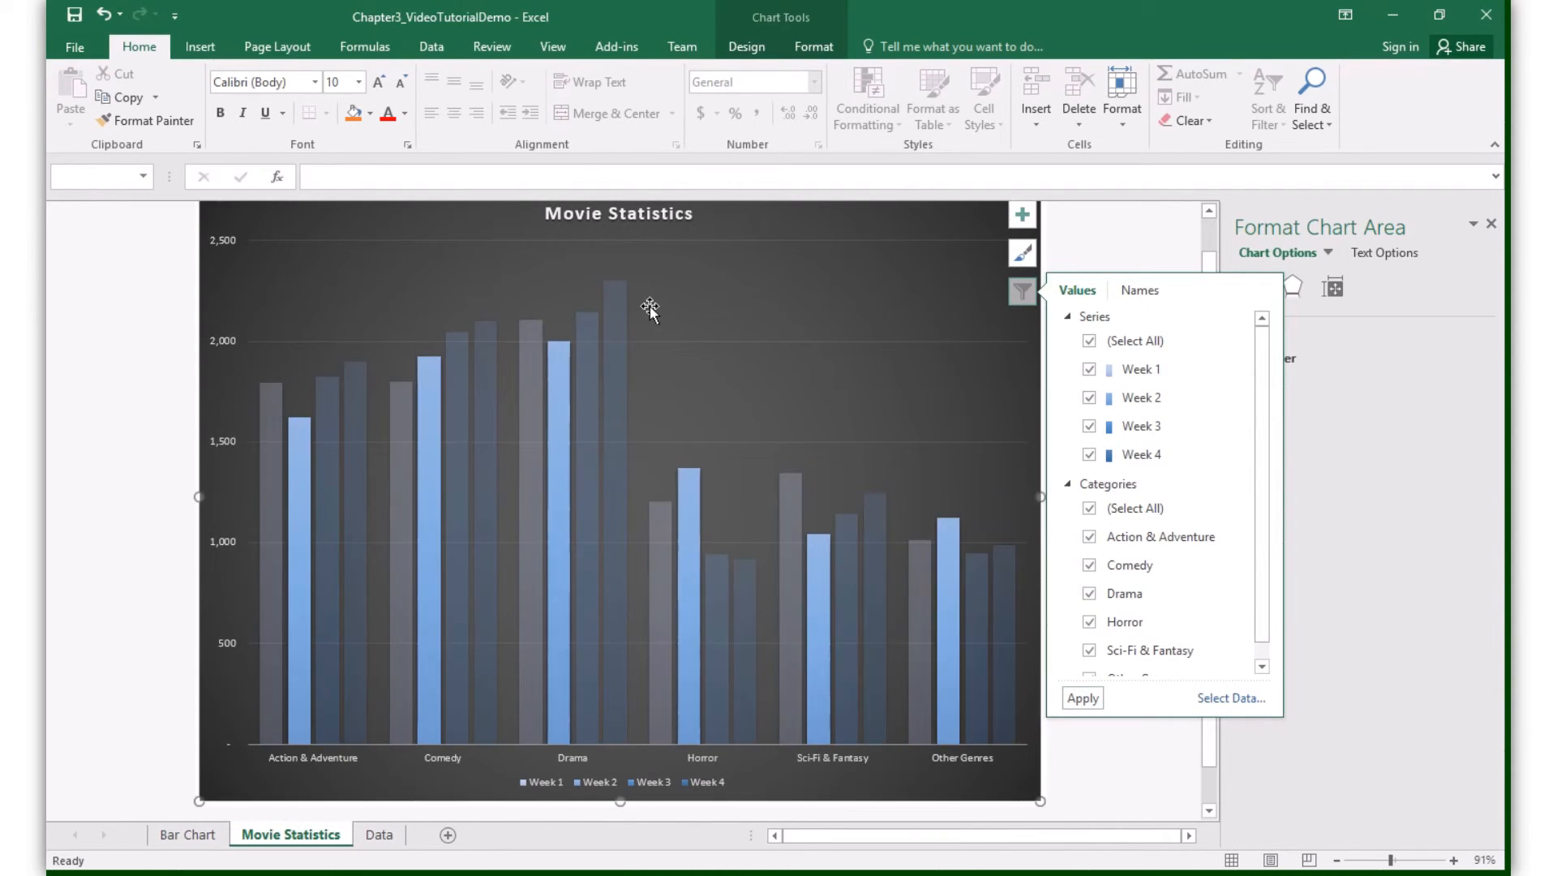
left_click(1017, 290)
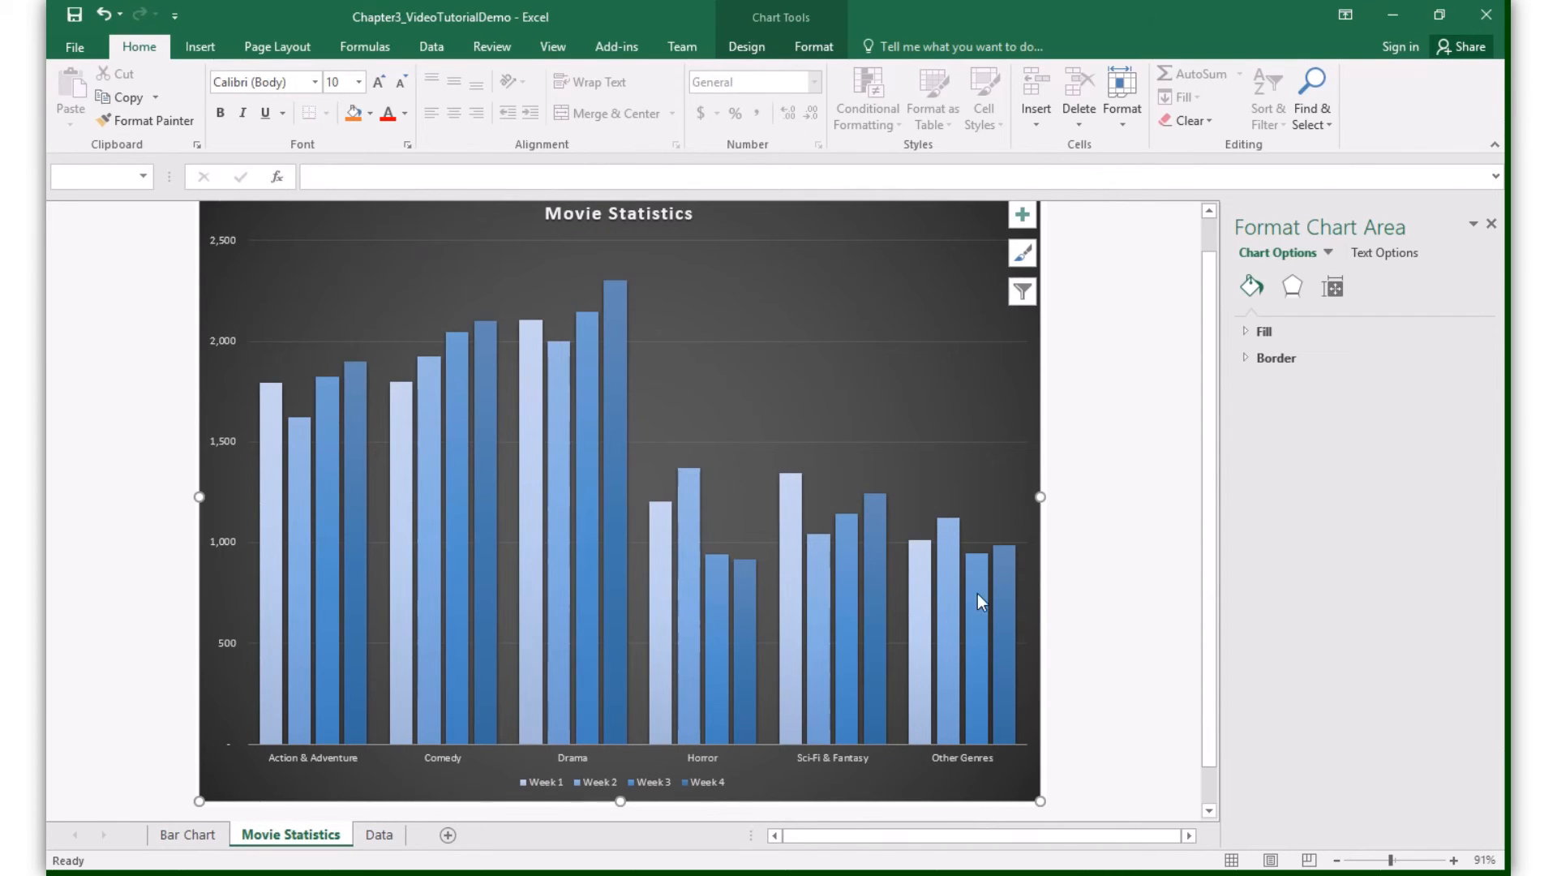
mouse_move(534, 324)
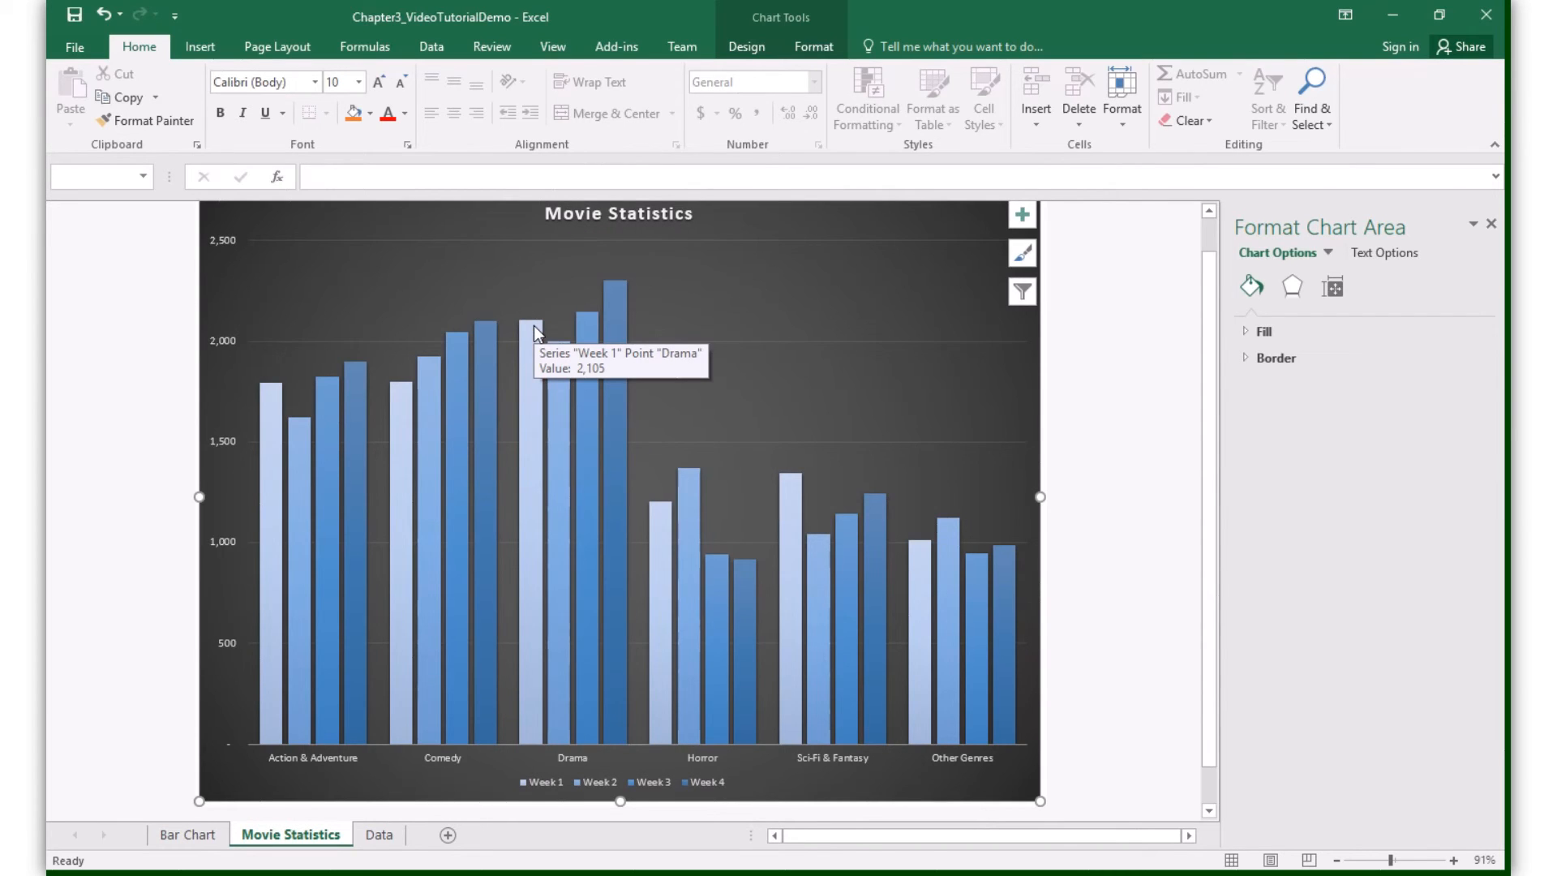